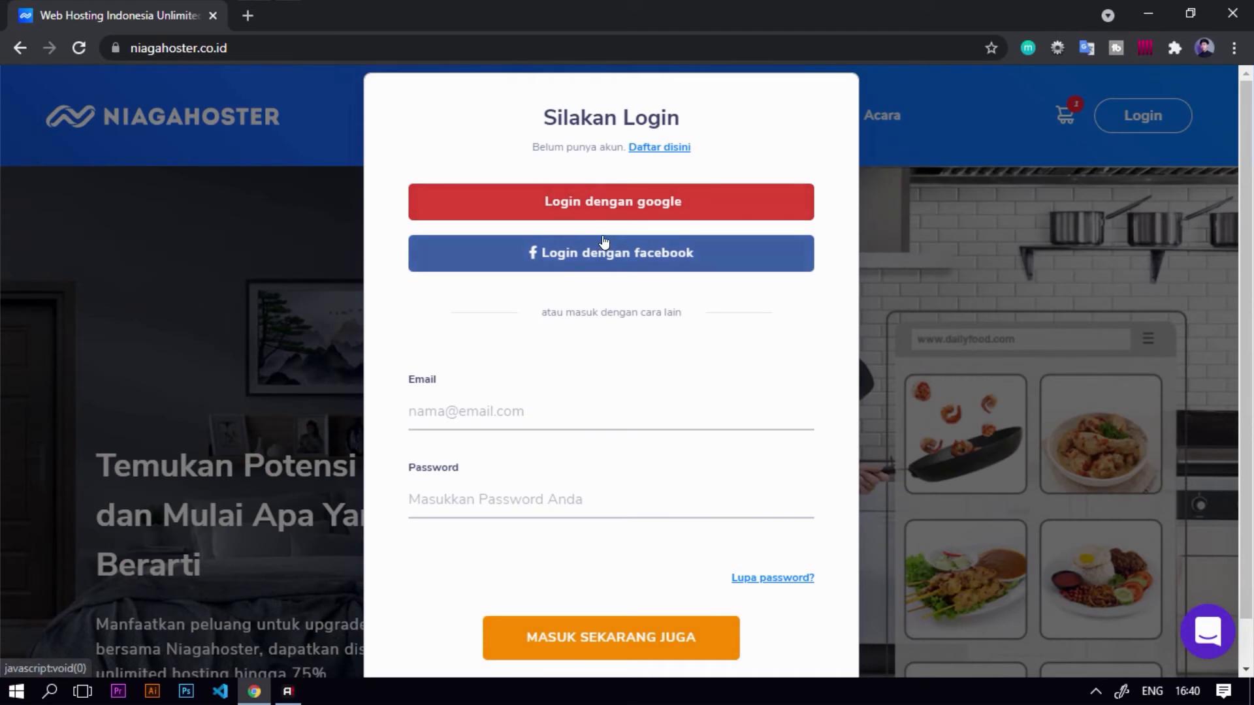
- Log in with the Google account and go to the hosting package selection on the Niagahoster home page
click(676, 202)
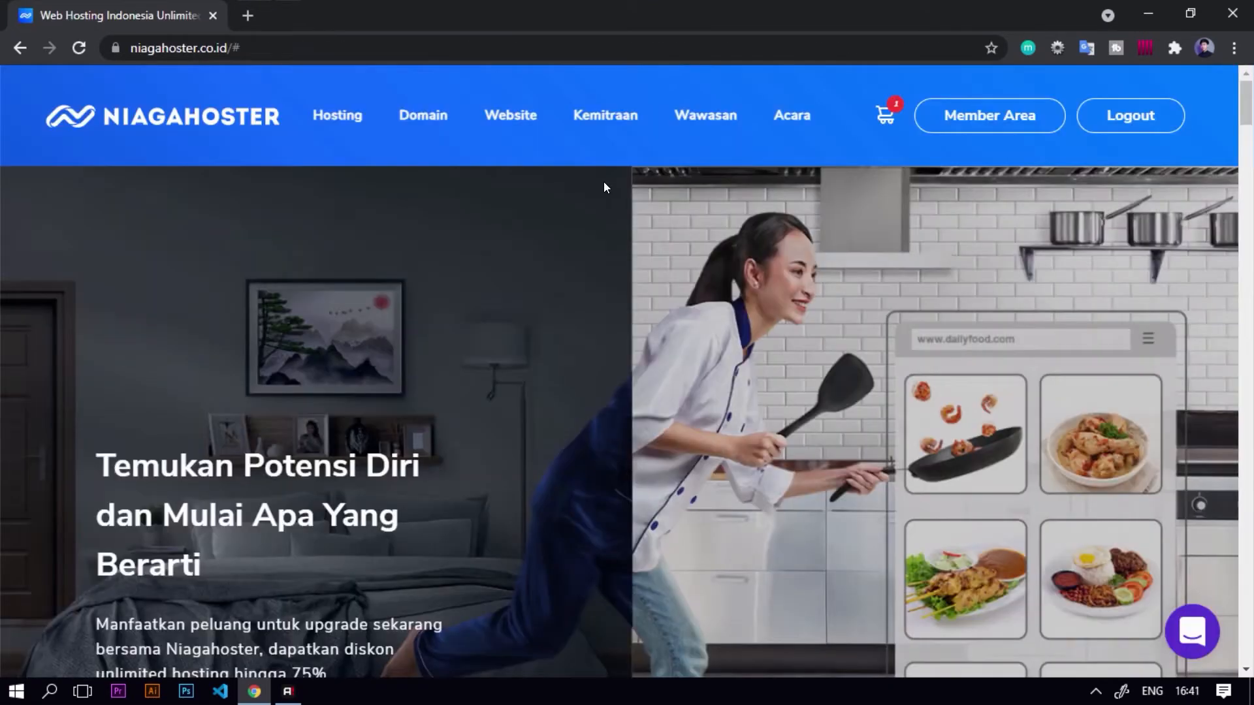
scroll(602, 186, down, 15)
scroll(602, 187, down, 20)
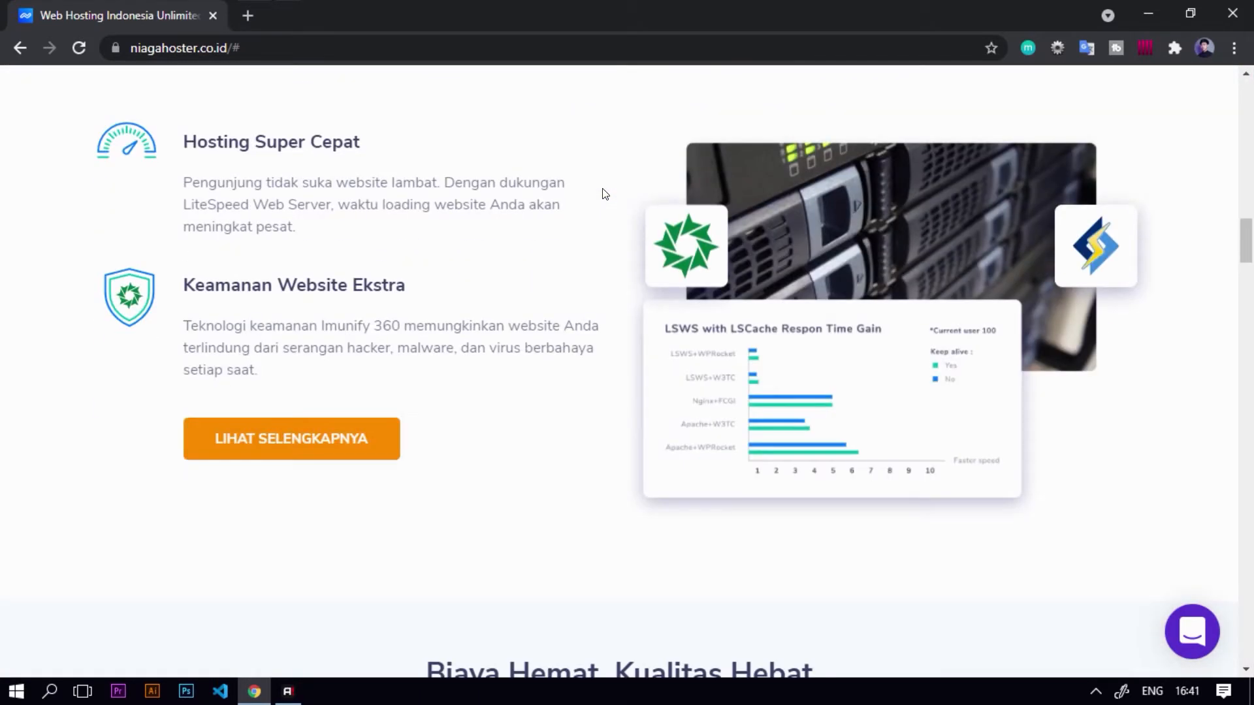
scroll(602, 192, down, 9)
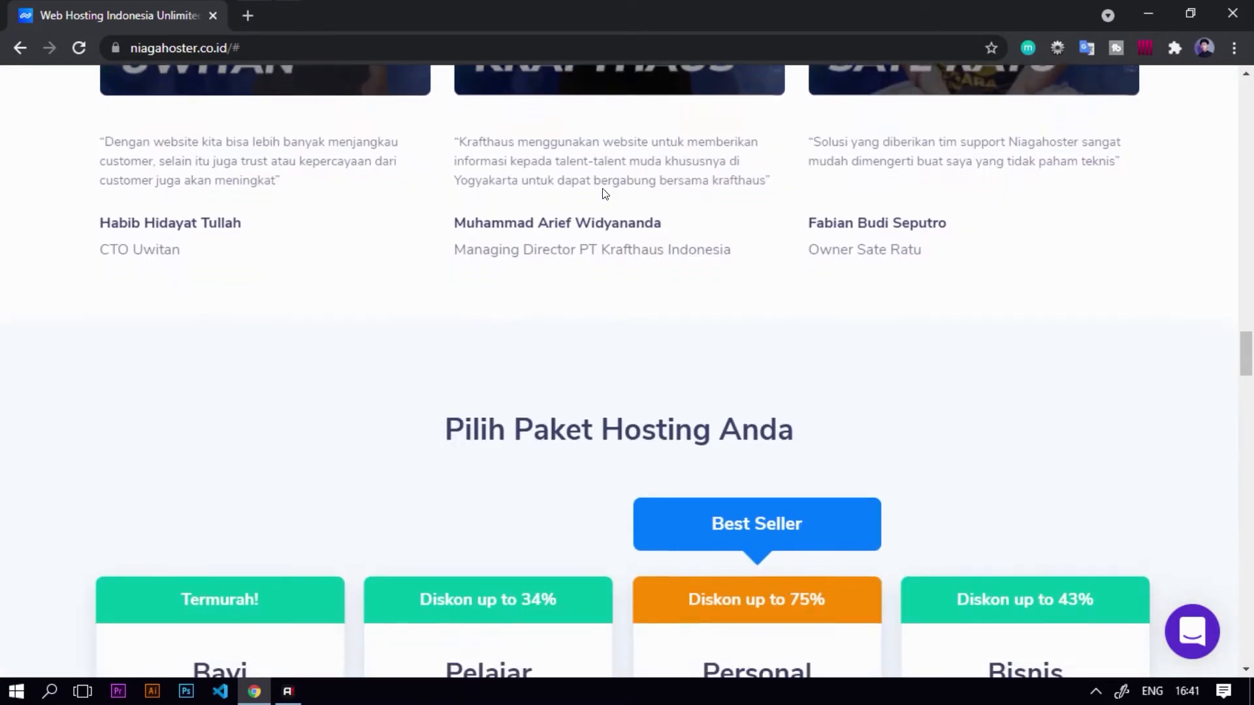
scroll(515, 171, down, 1)
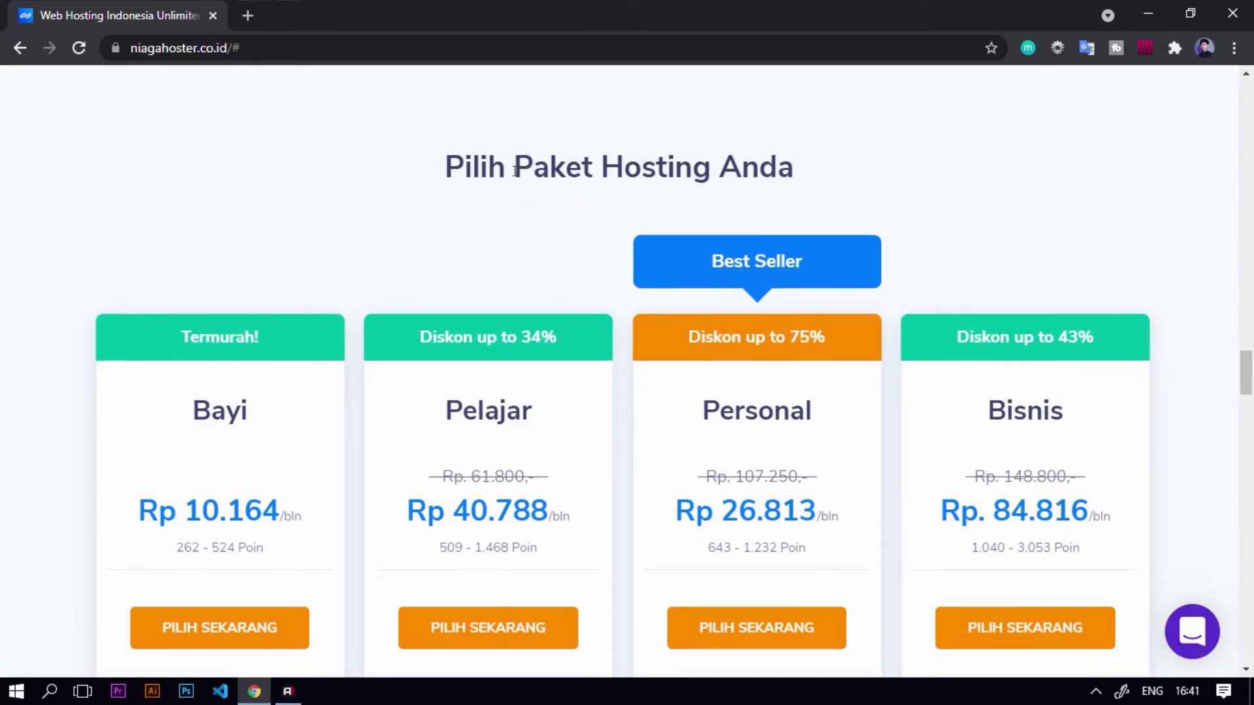
- Compare the prices and features of the hosting packages and choose the Personal package
scroll(514, 171, down, 1)
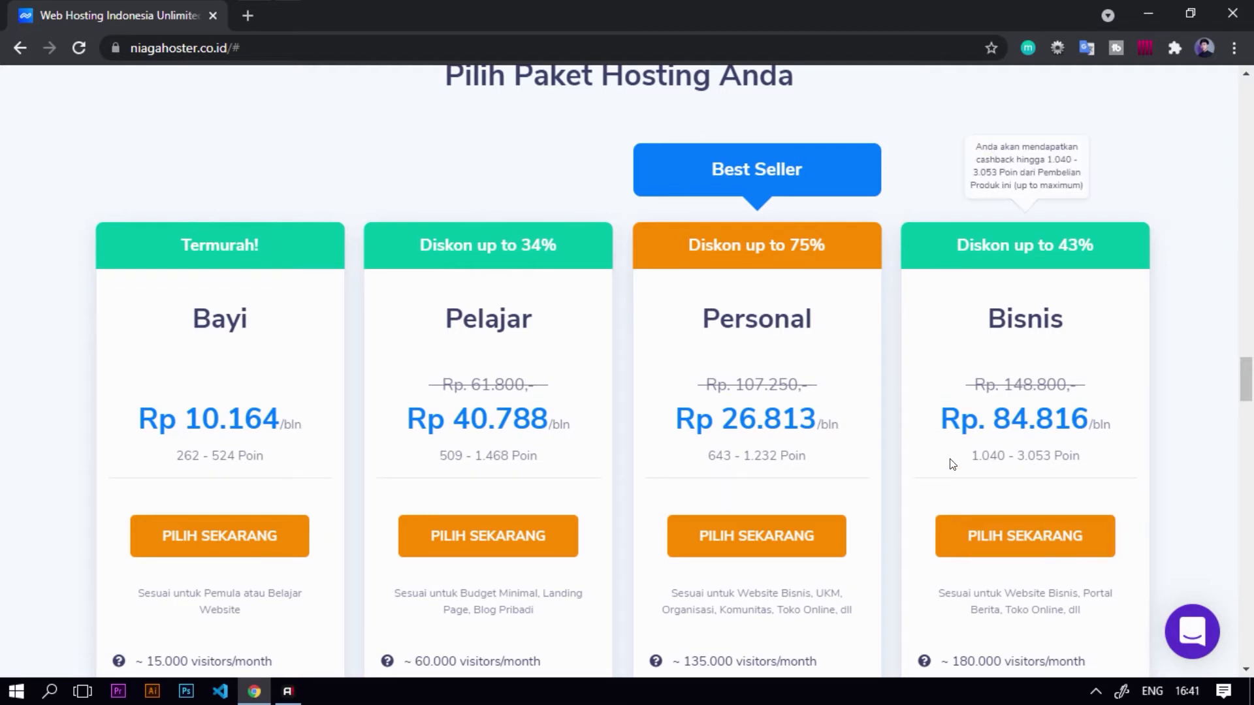
mouse_move(782, 444)
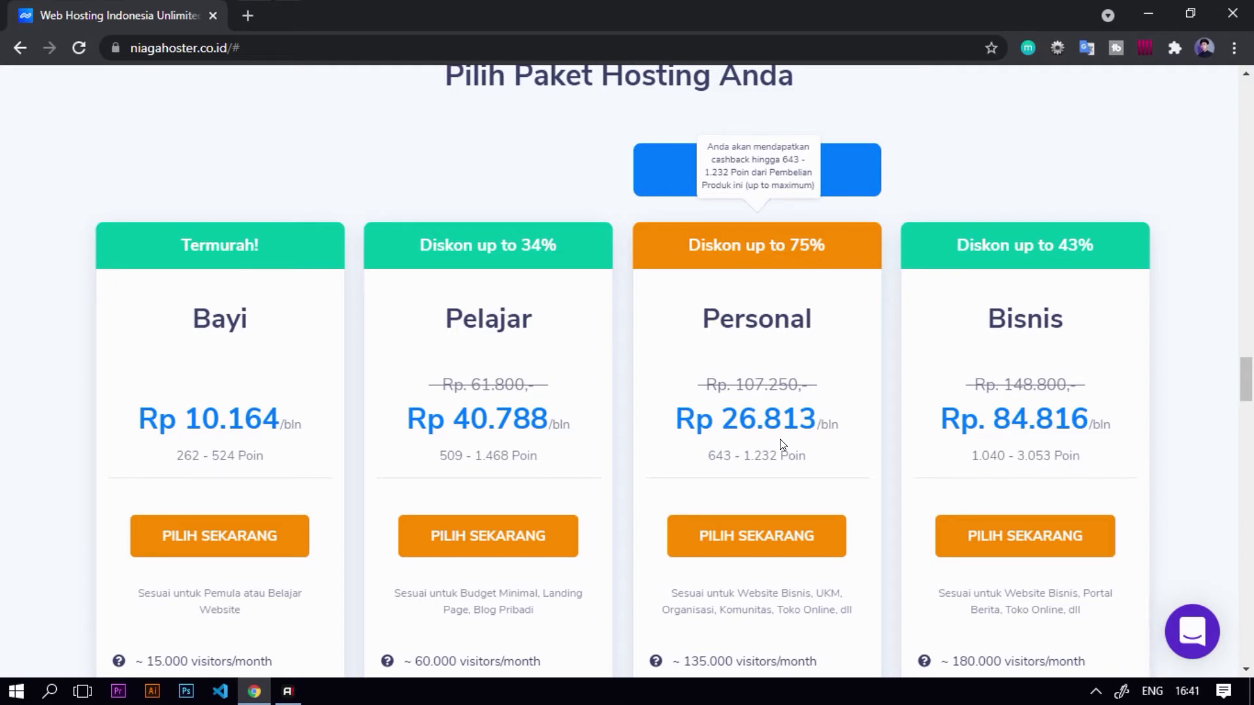
scroll(780, 439, down, 5)
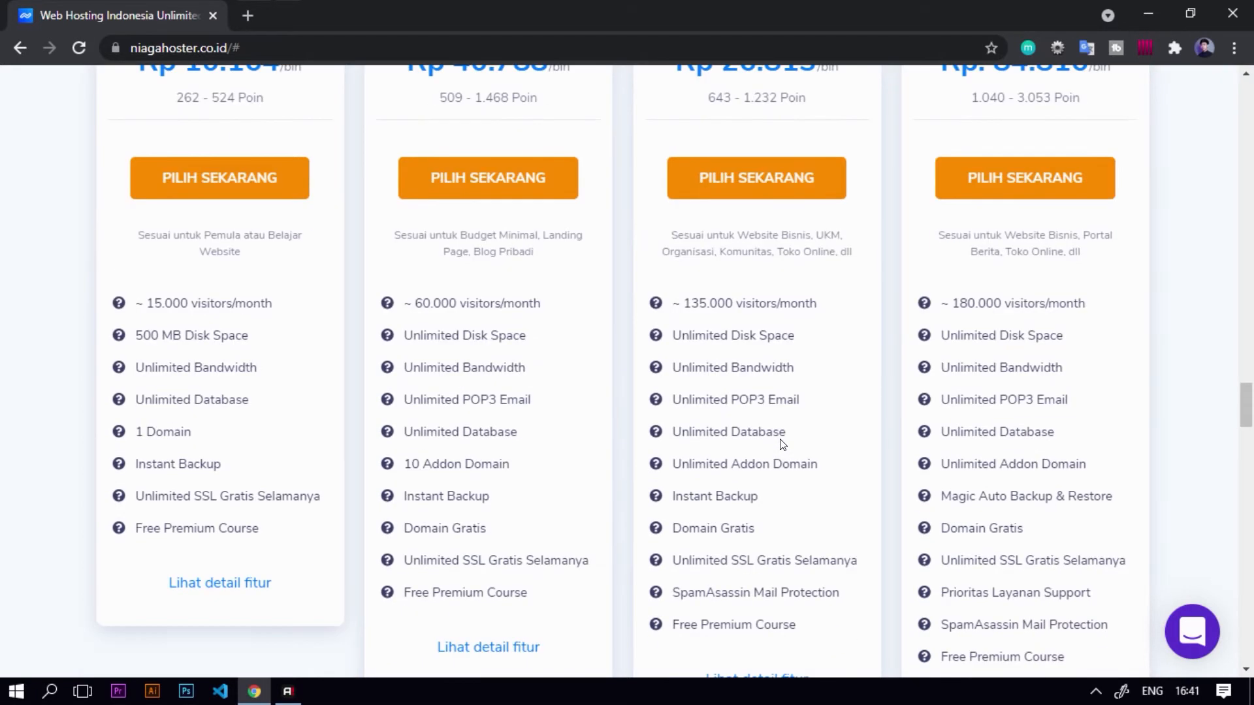
scroll(783, 444, down, 1)
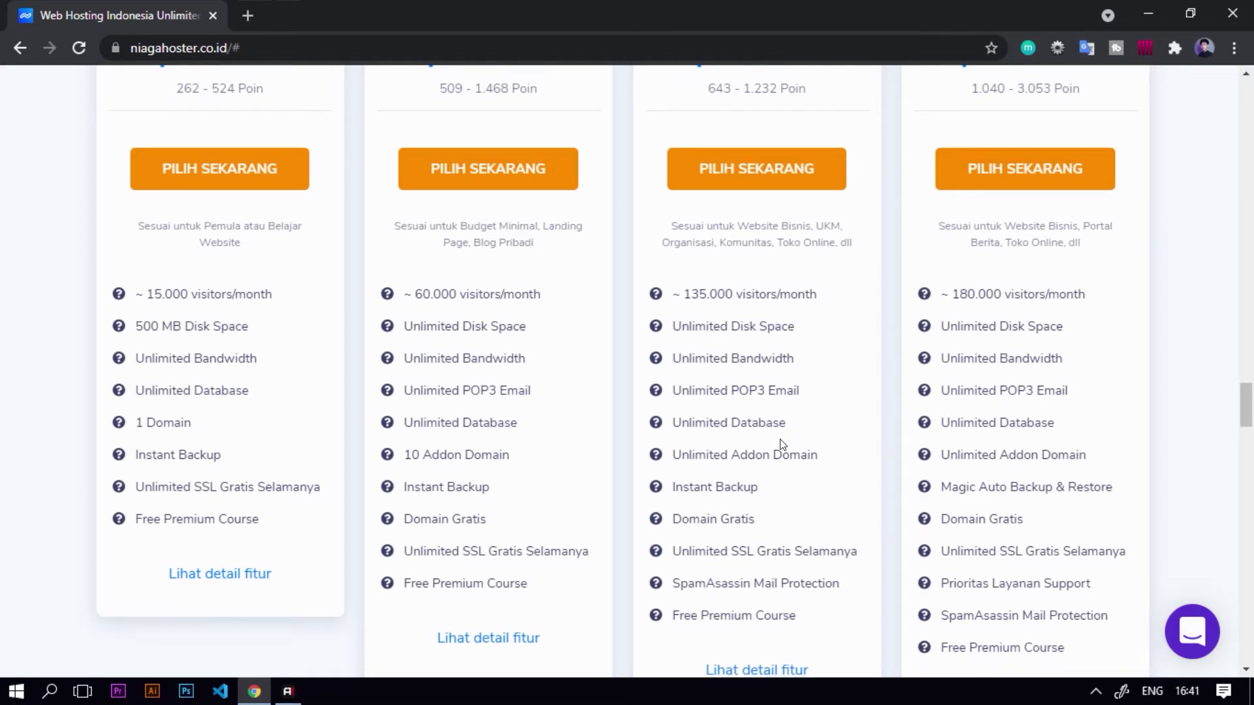
scroll(782, 444, up, 4)
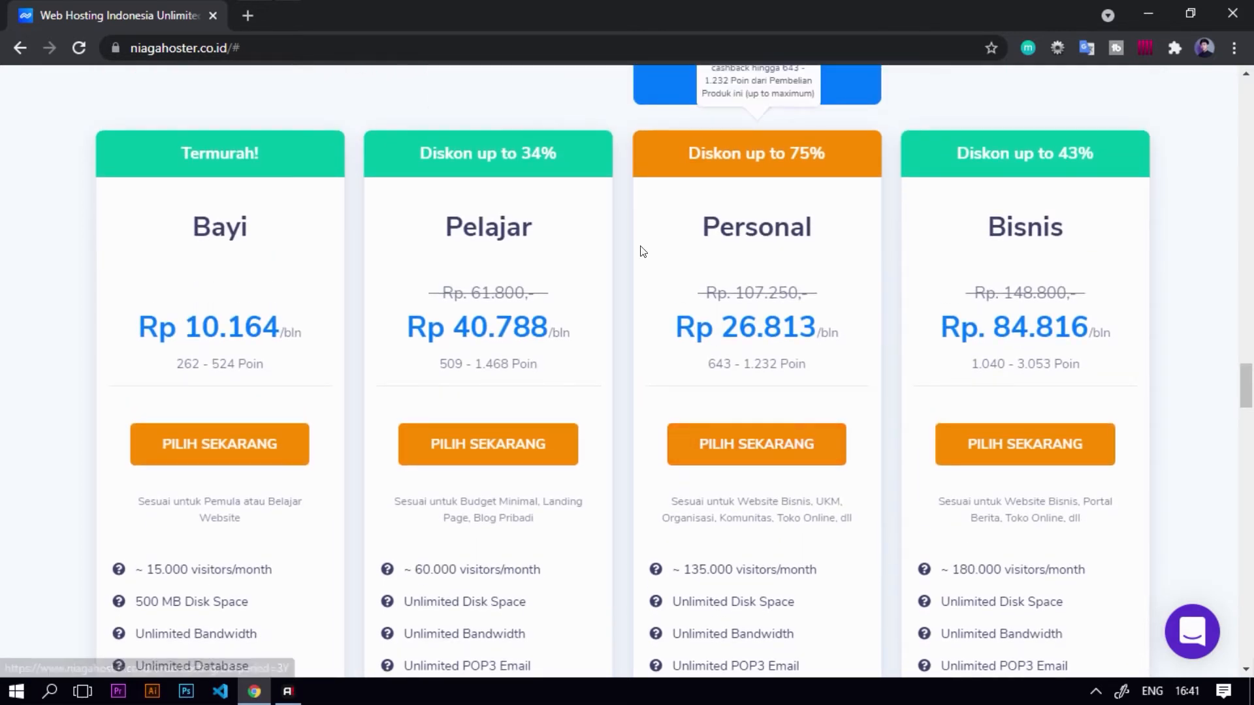
click(737, 437)
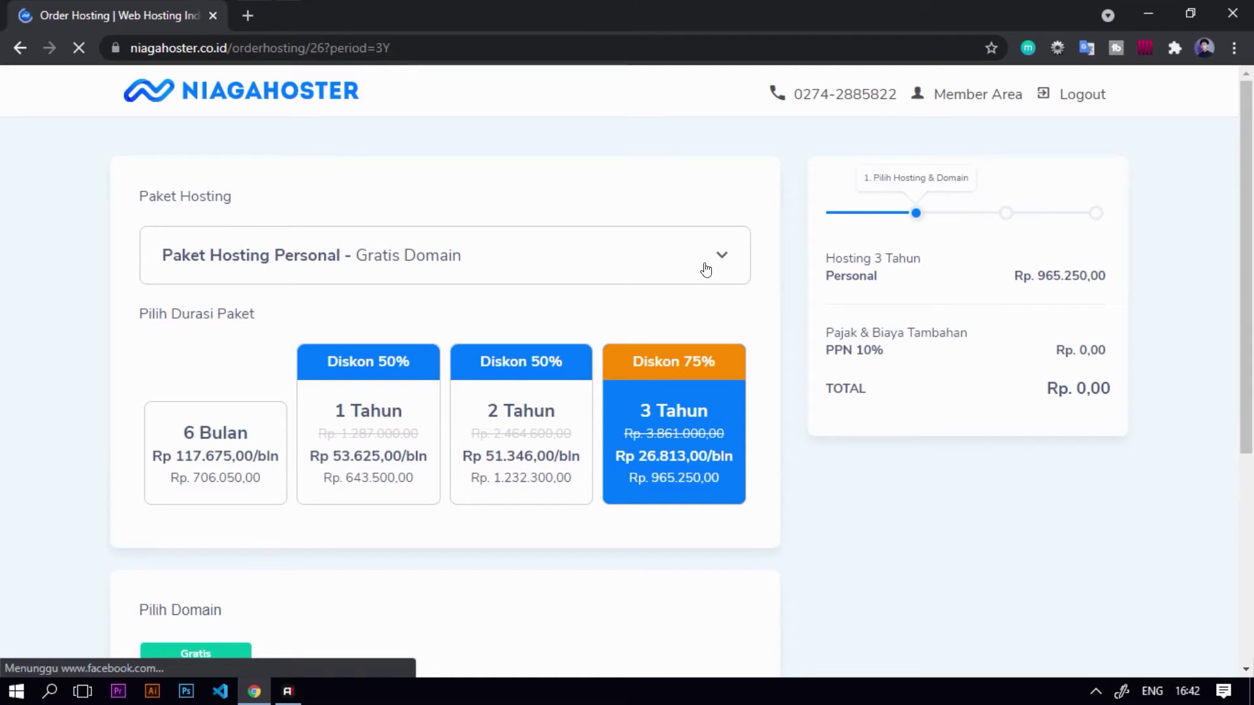
- Try the shorter package durations and set the Personal package's duration to 3 Tahun
click(222, 456)
scroll(229, 456, down, 1)
click(347, 403)
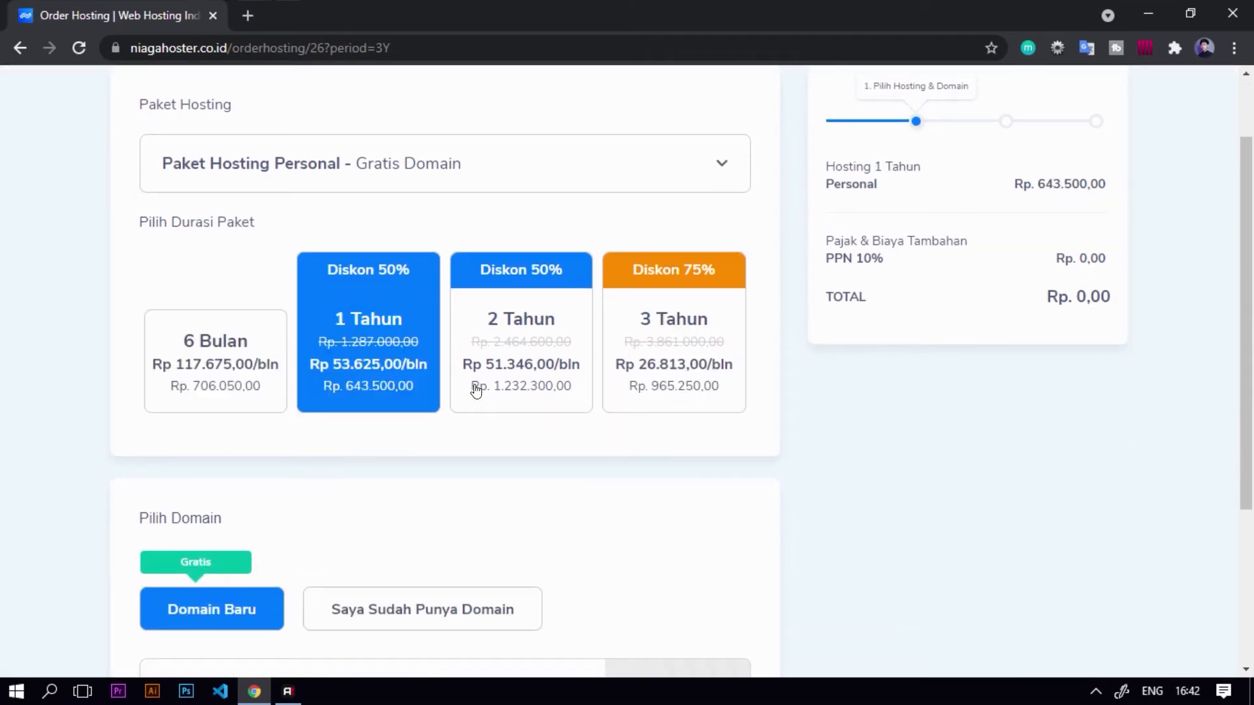
click(476, 389)
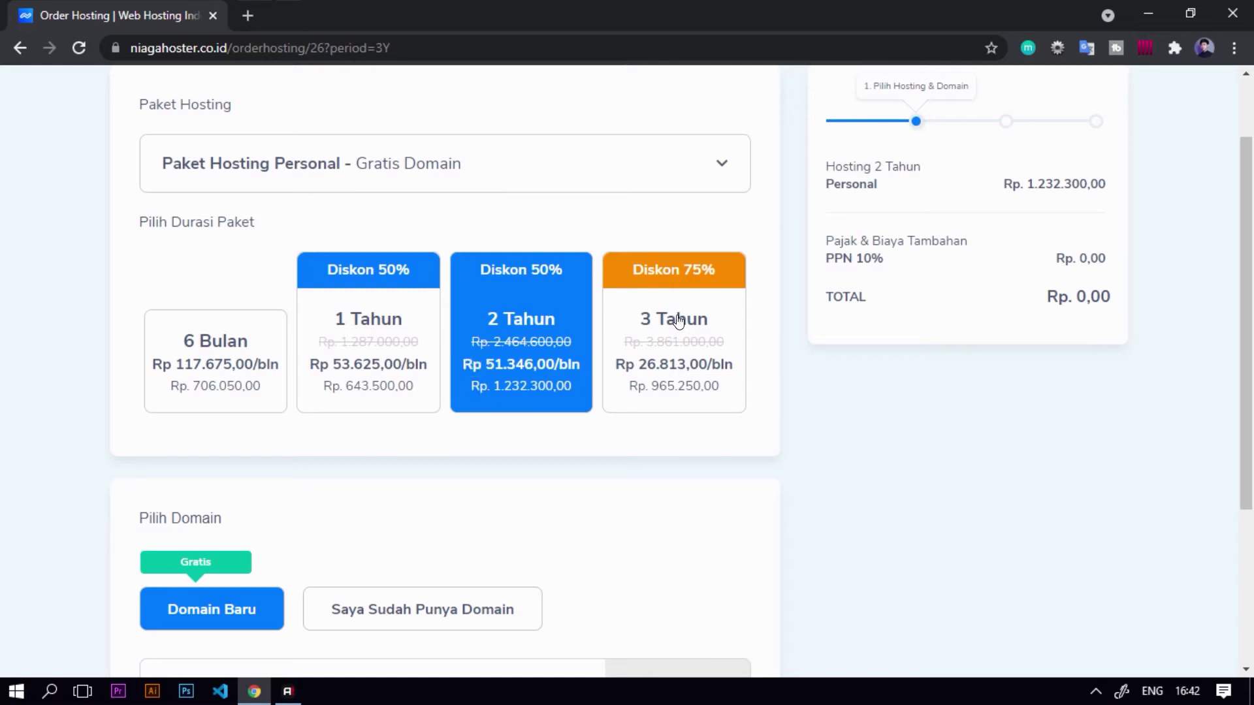
scroll(526, 387, down, 3)
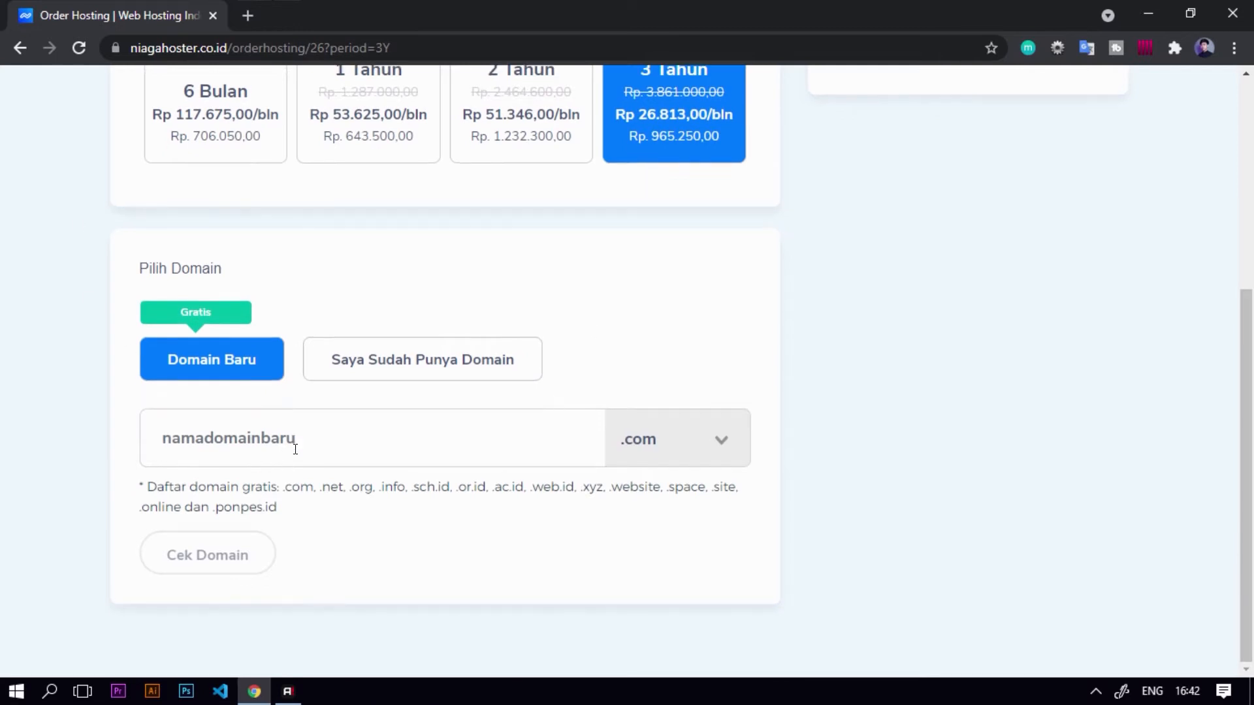
- Check the availability of the new domain aguscreativeid.com and add it to the cart with the hosting
click(302, 434)
text(AGU)
key(Down)
key(Return)
click(252, 559)
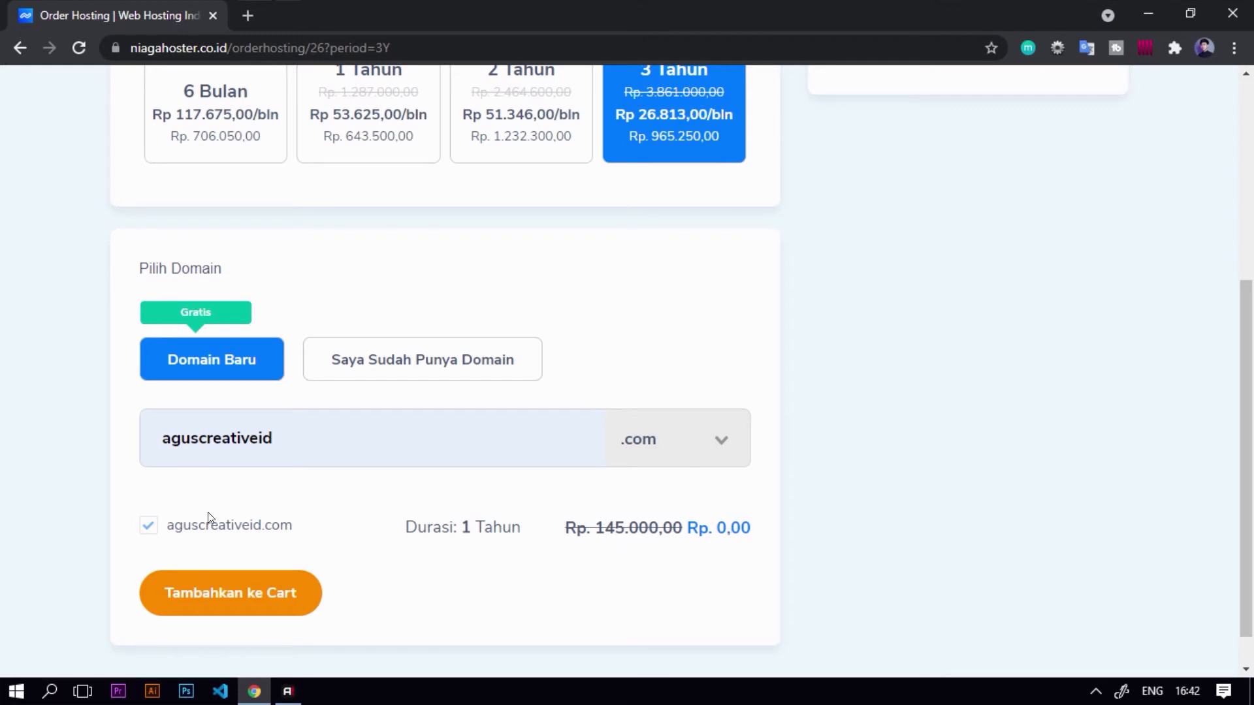
click(240, 609)
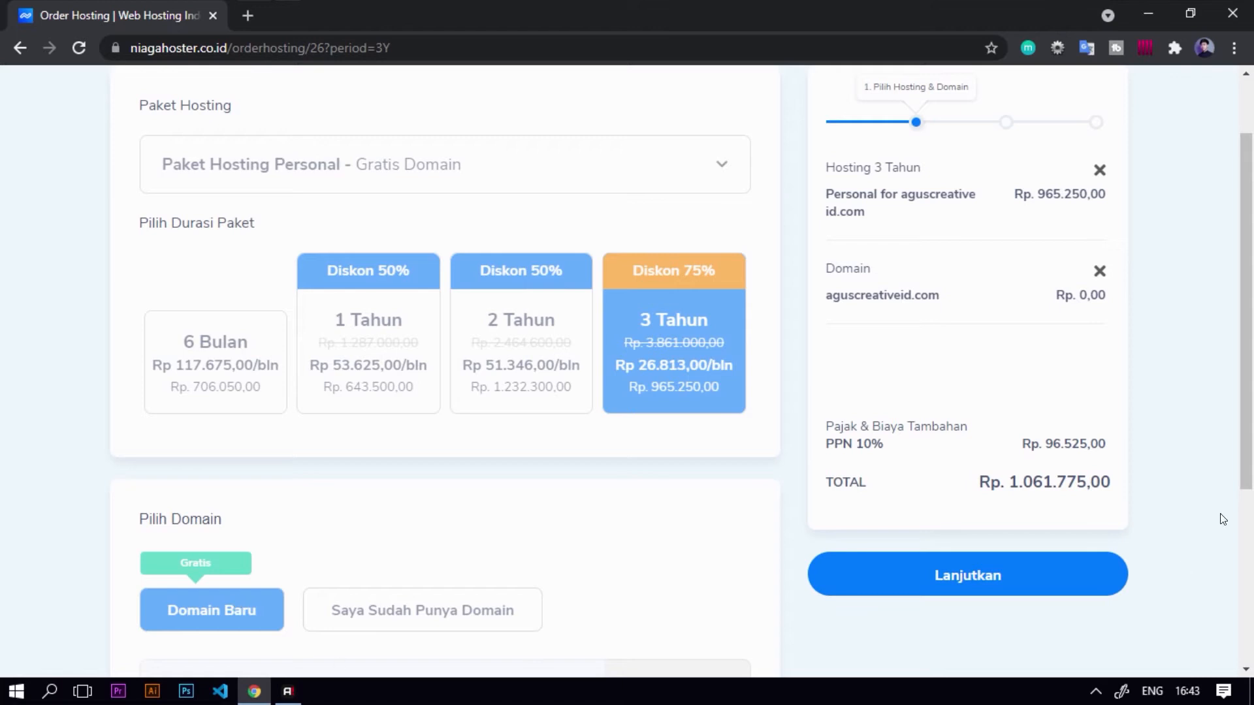
- Continue the order to the payment method stage without adding any of the recommended extra features
click(994, 489)
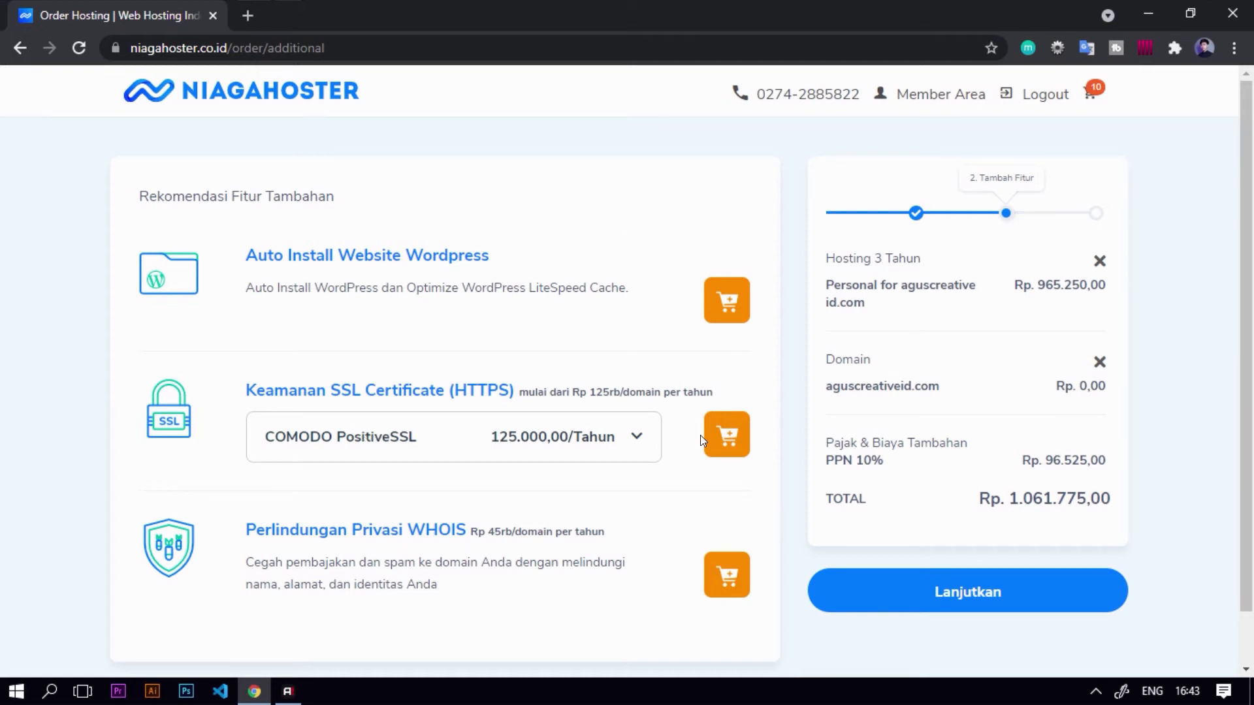
scroll(782, 506, down, 1)
click(893, 534)
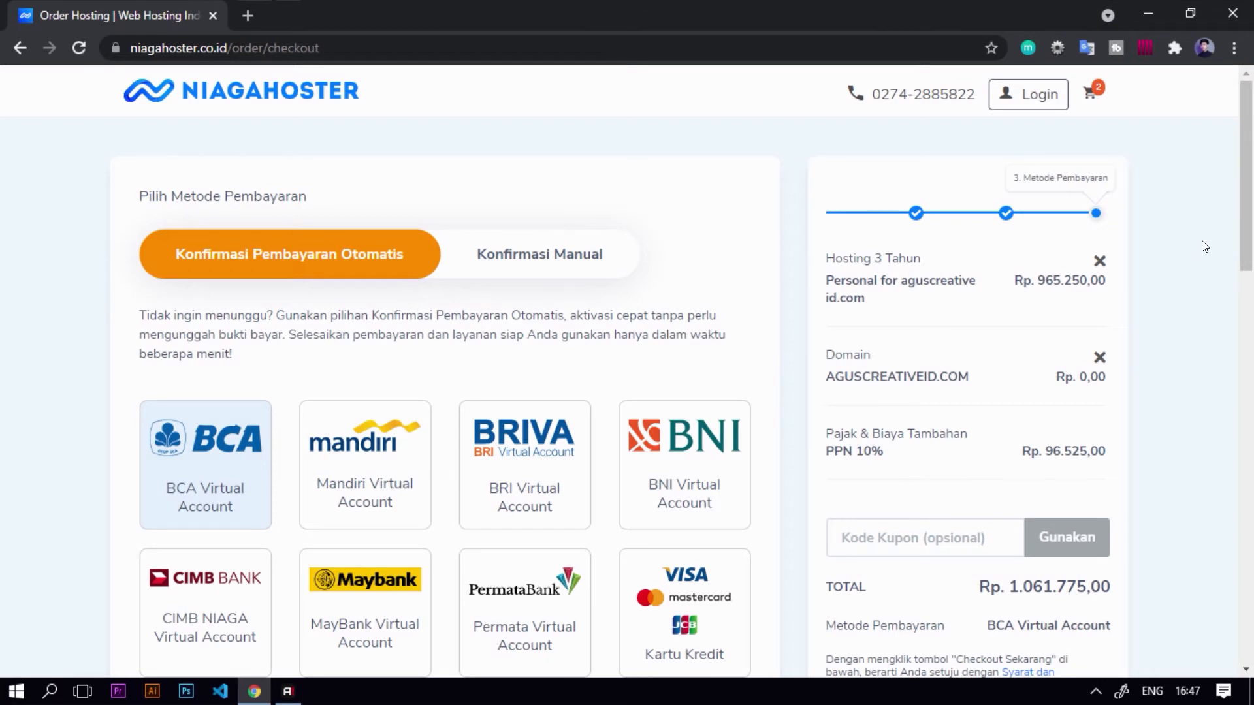
- Apply the coupon code CREATIVEACADEMY to the order and review the order total
click(884, 536)
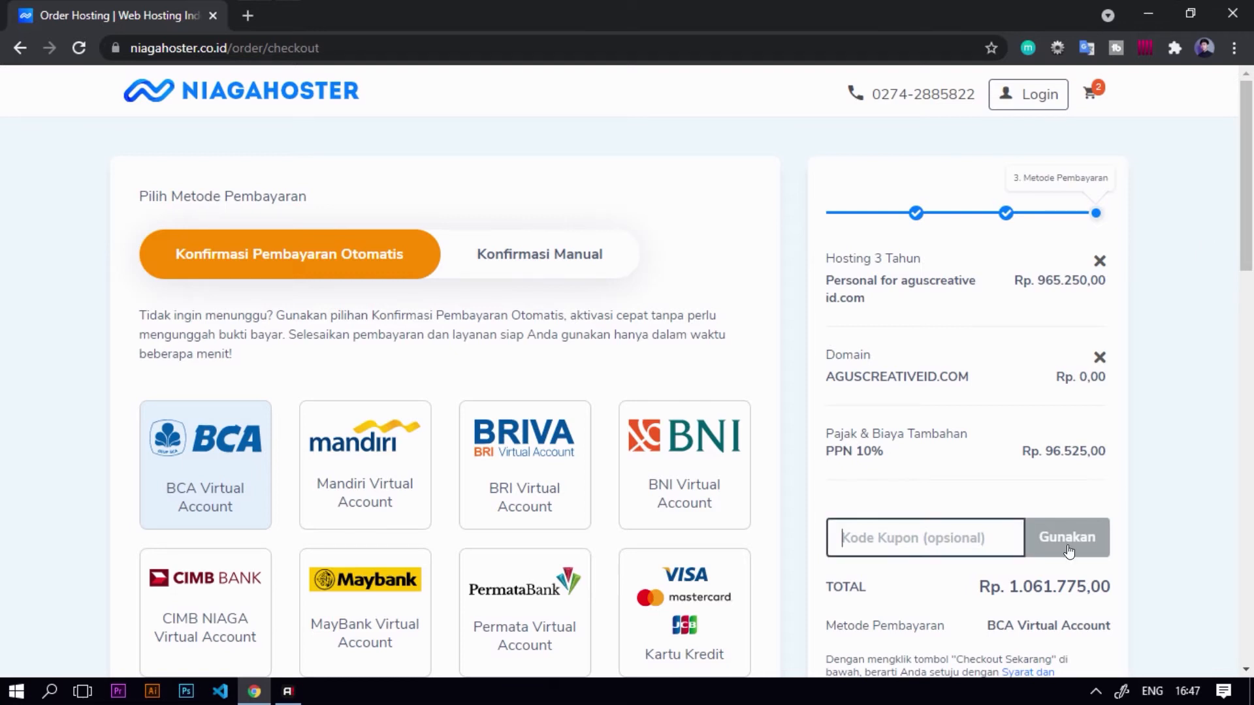
text(CREATIVE)
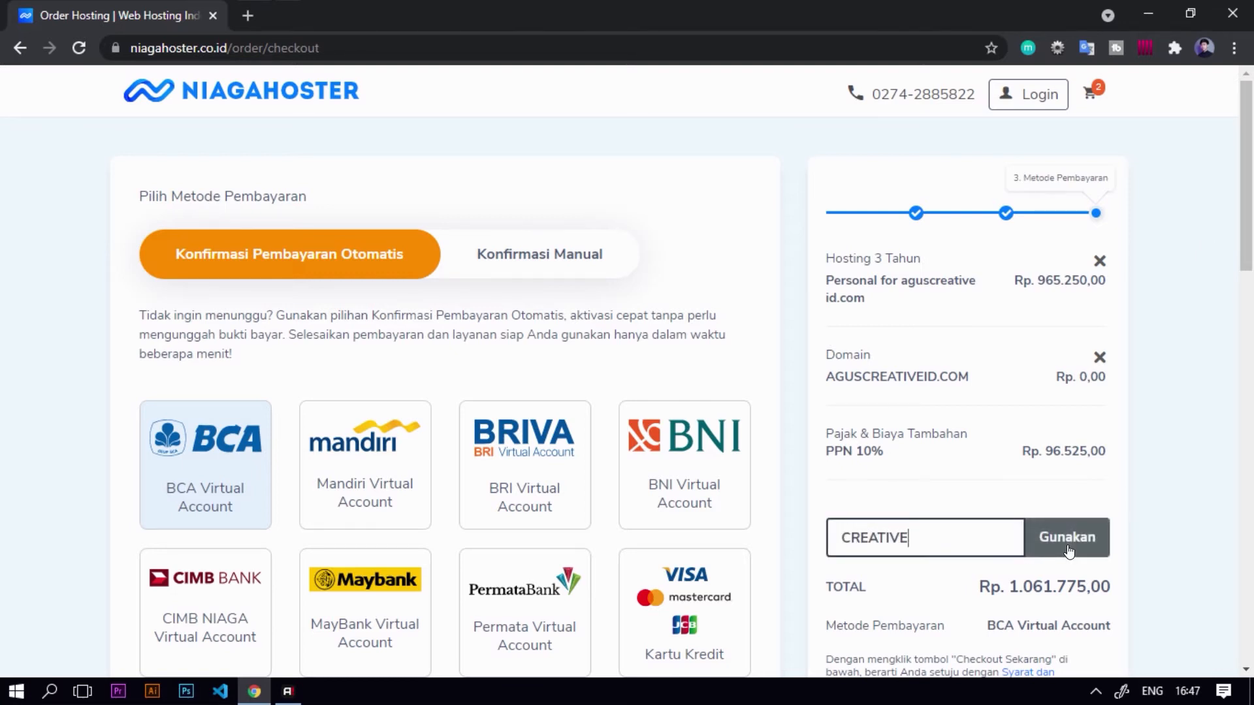
text(ACADEMY)
click(1068, 549)
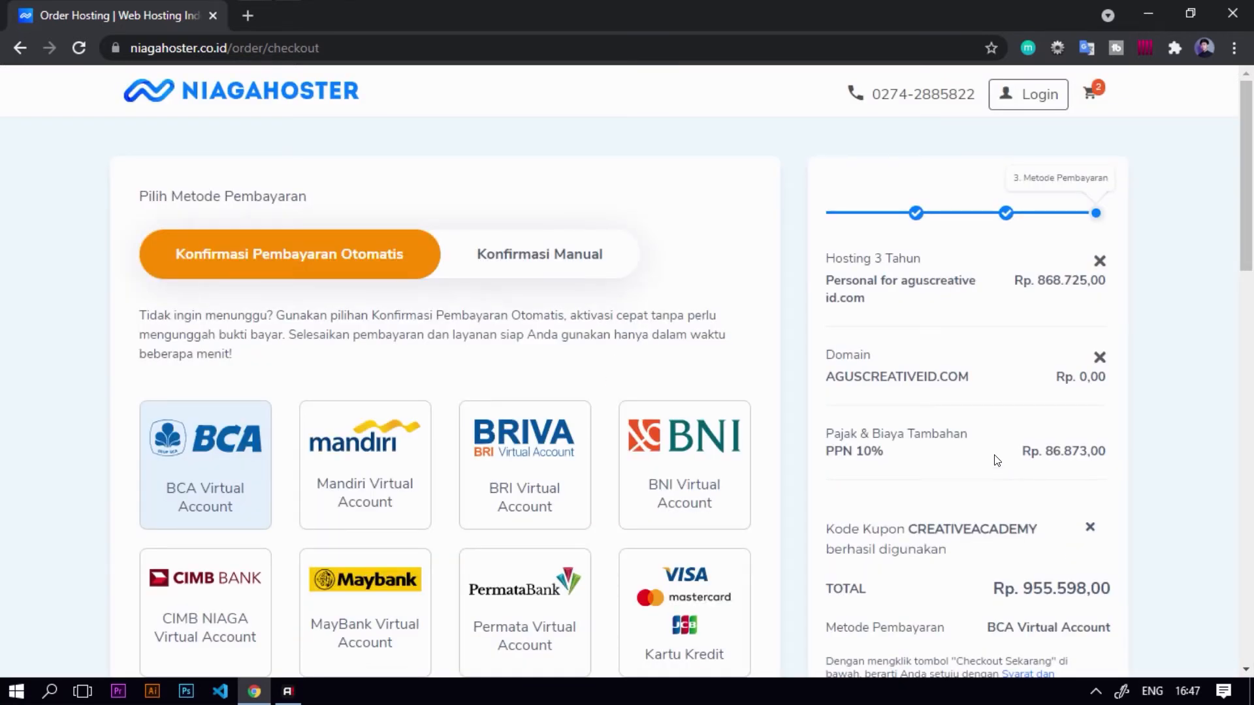
scroll(932, 521, down, 1)
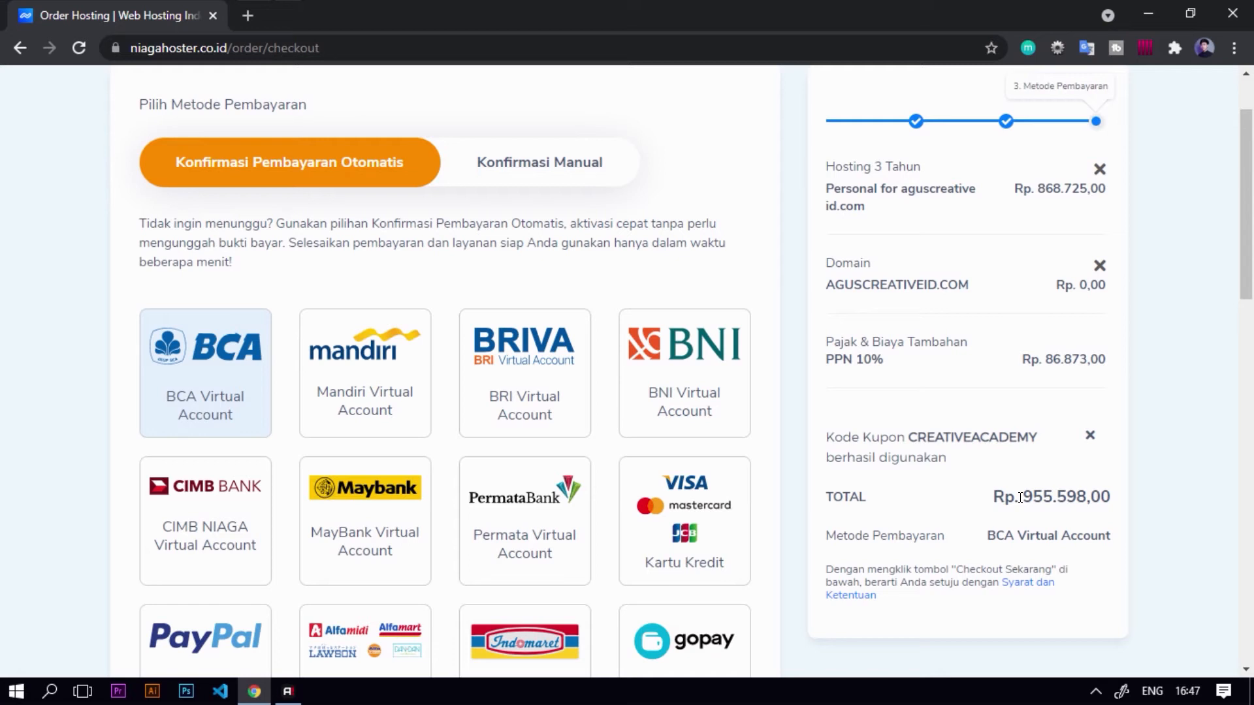
scroll(1018, 496, up, 1)
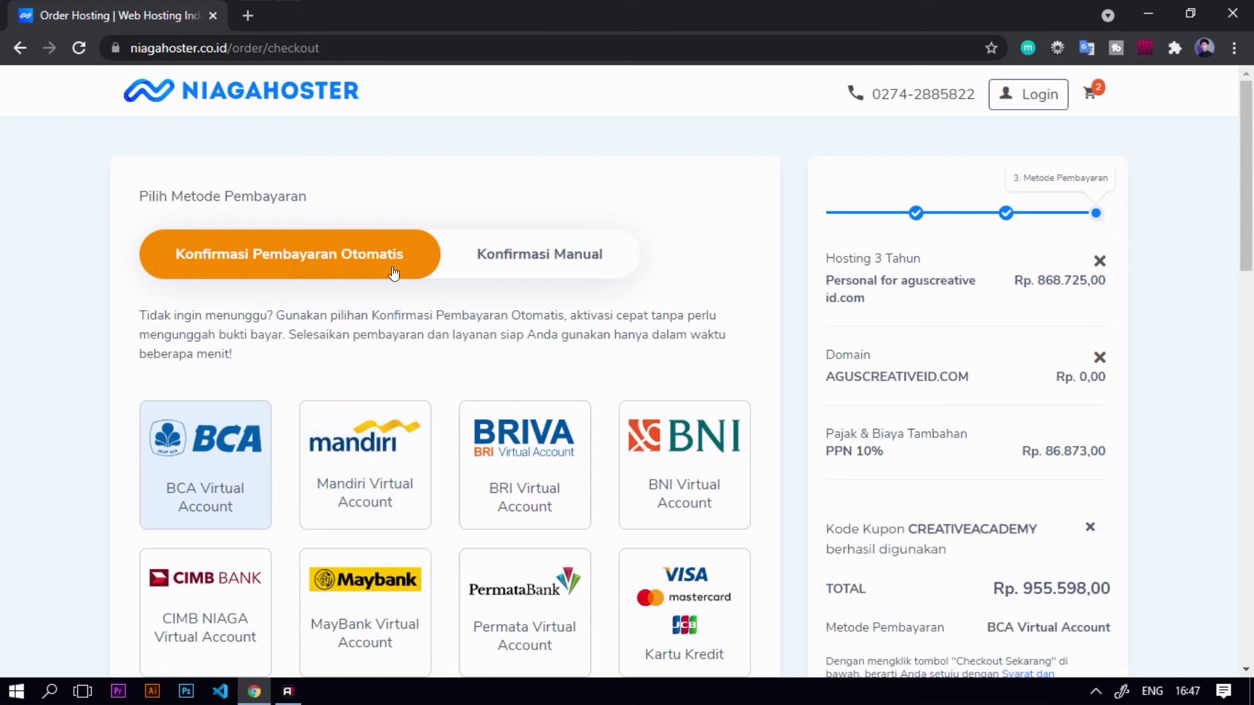
- View the bank transfer options for manual payment confirmation and return to automatic payment confirmation
click(506, 256)
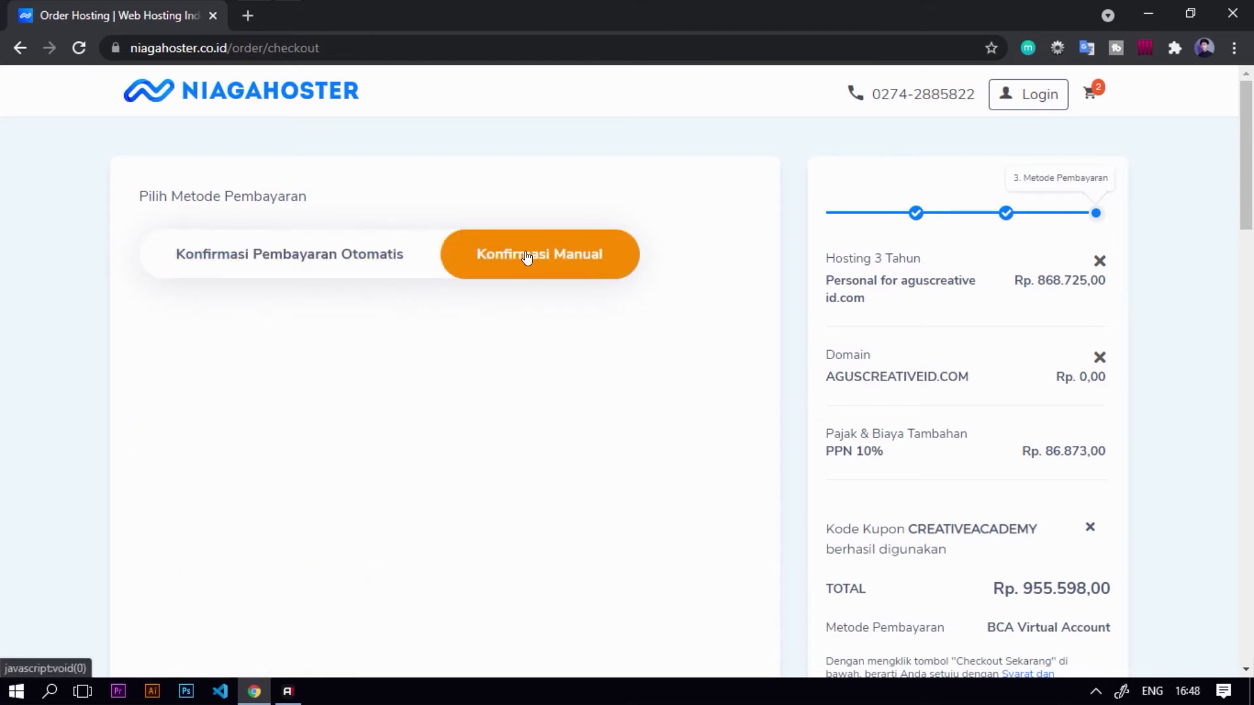
scroll(342, 350, down, 7)
scroll(456, 395, up, 5)
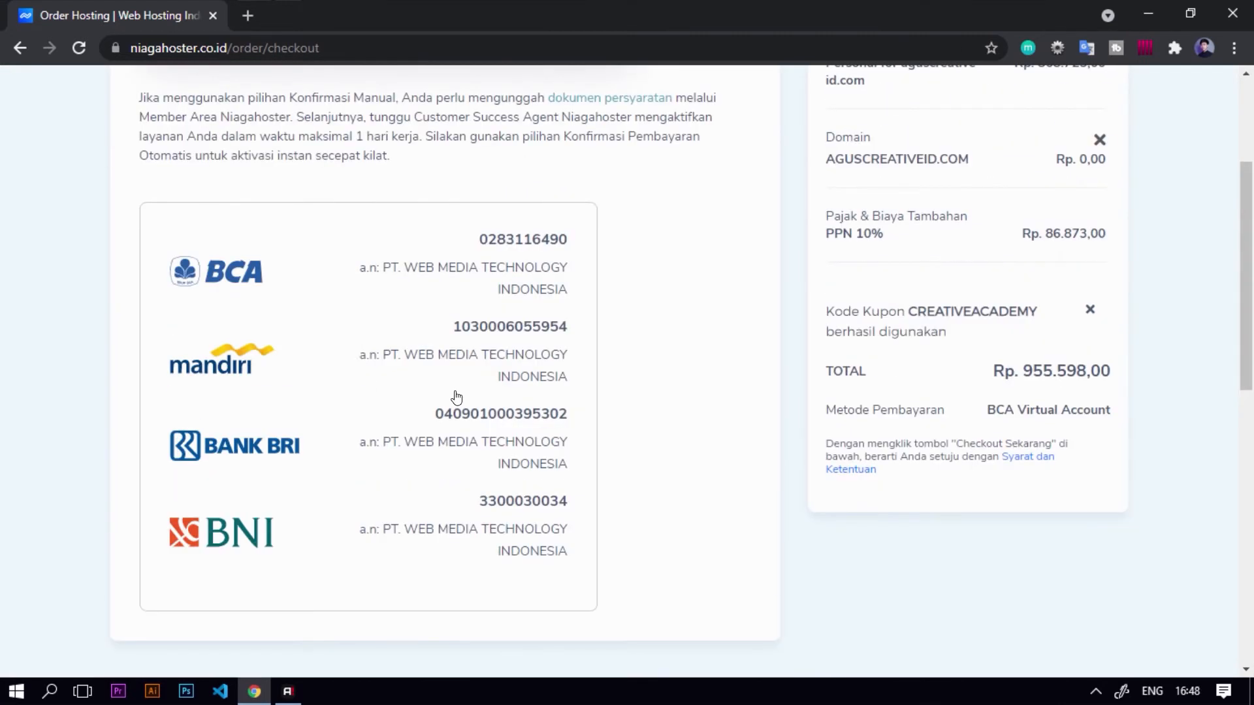
click(319, 250)
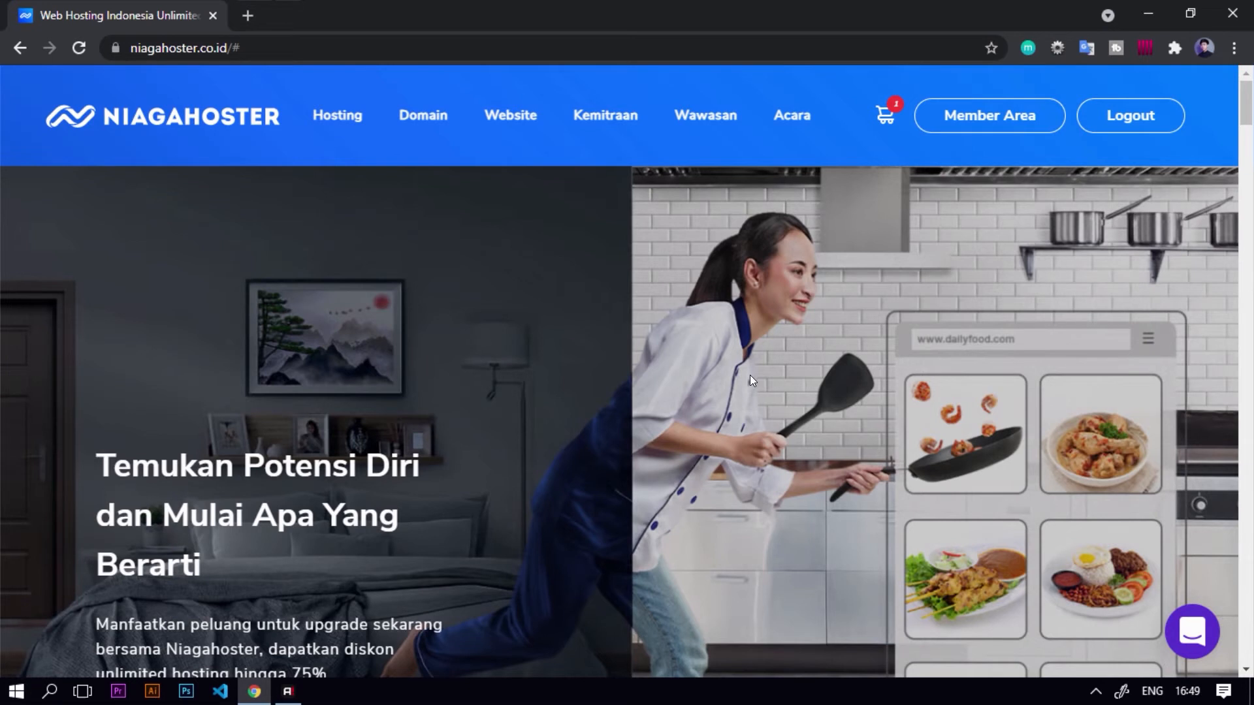
- Open the member area from the home page and copy the domain name of the active hosting service
click(961, 115)
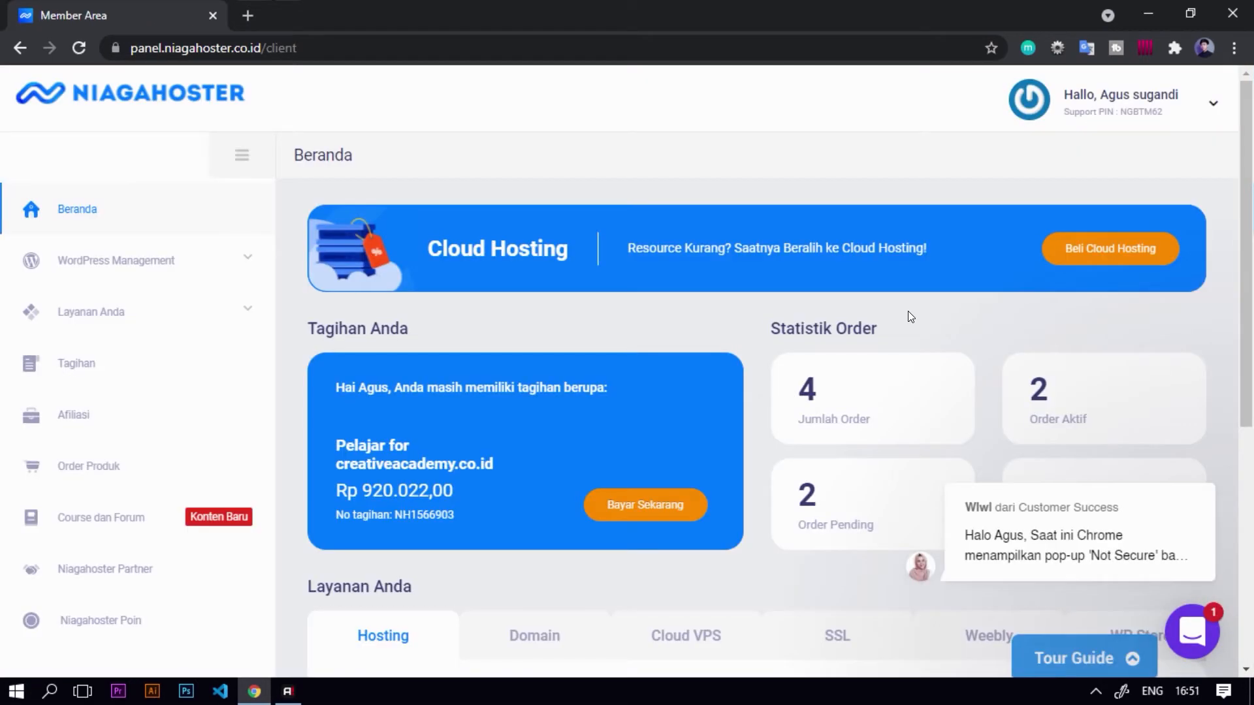
scroll(910, 317, down, 5)
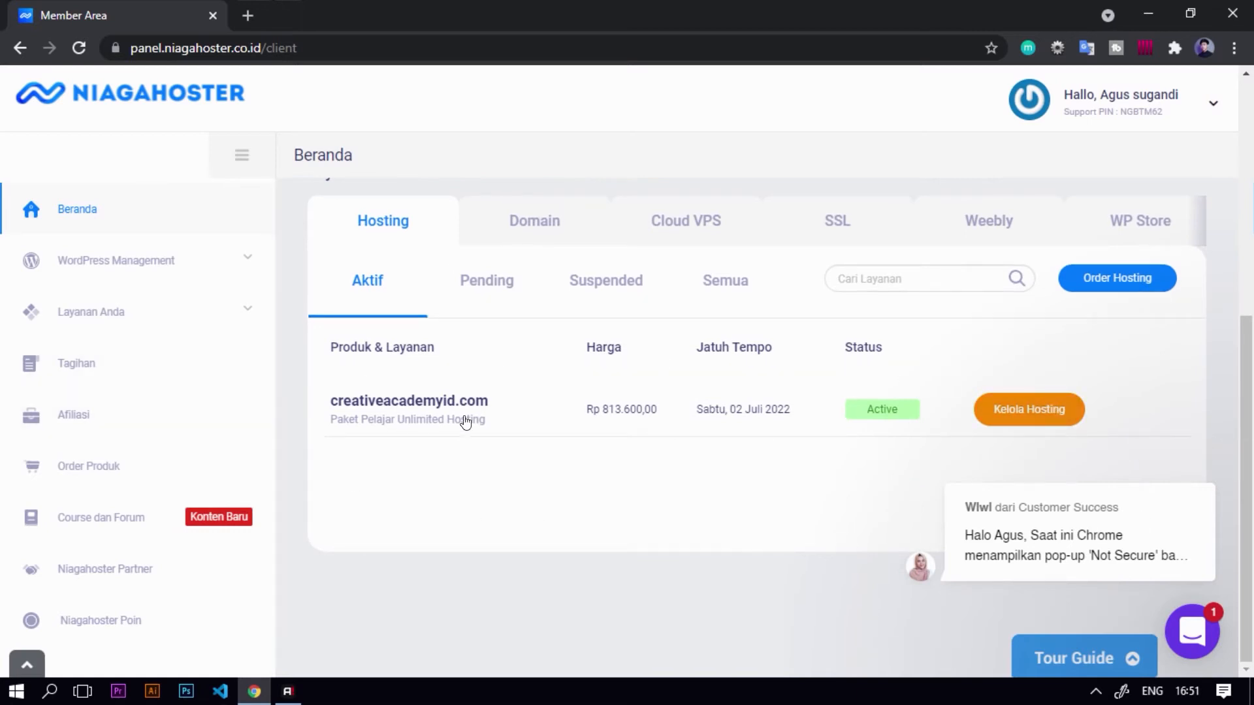
drag(504, 411, 329, 393)
key(ctrl+c)
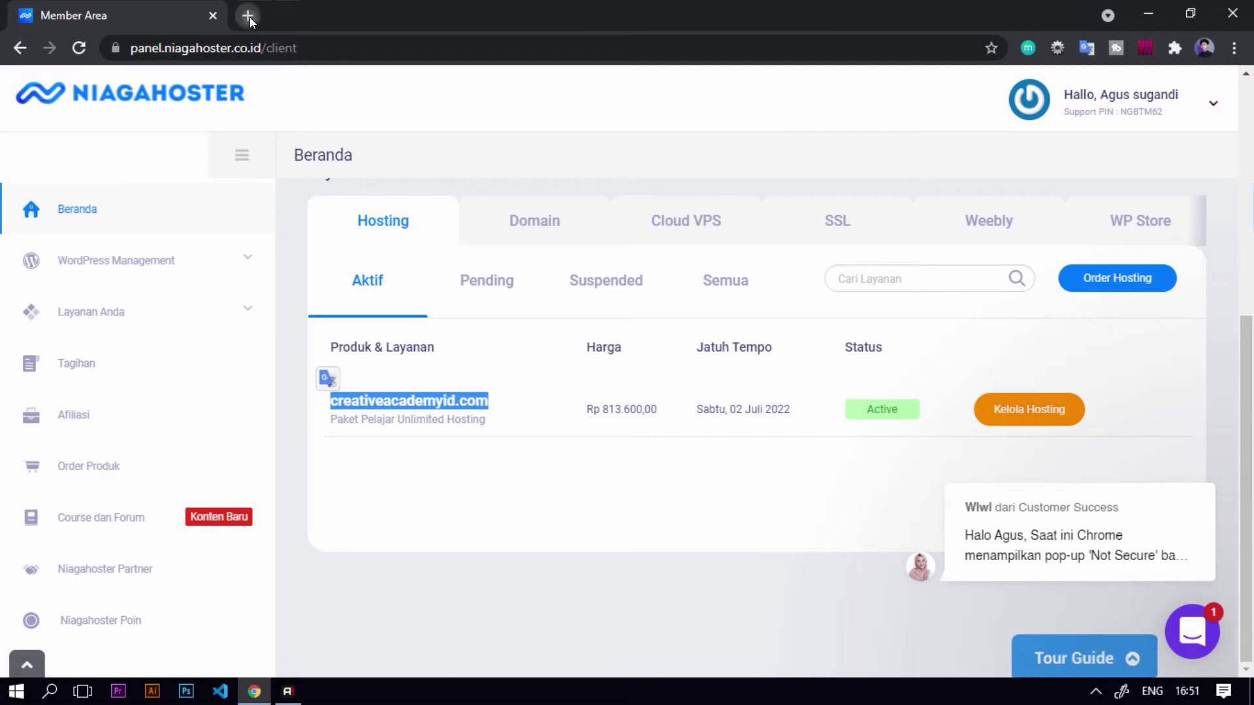
- Open creativeacademyid.com in a new browser tab and look over its default welcome page
click(249, 17)
key(ctrl+v)
key(Return)
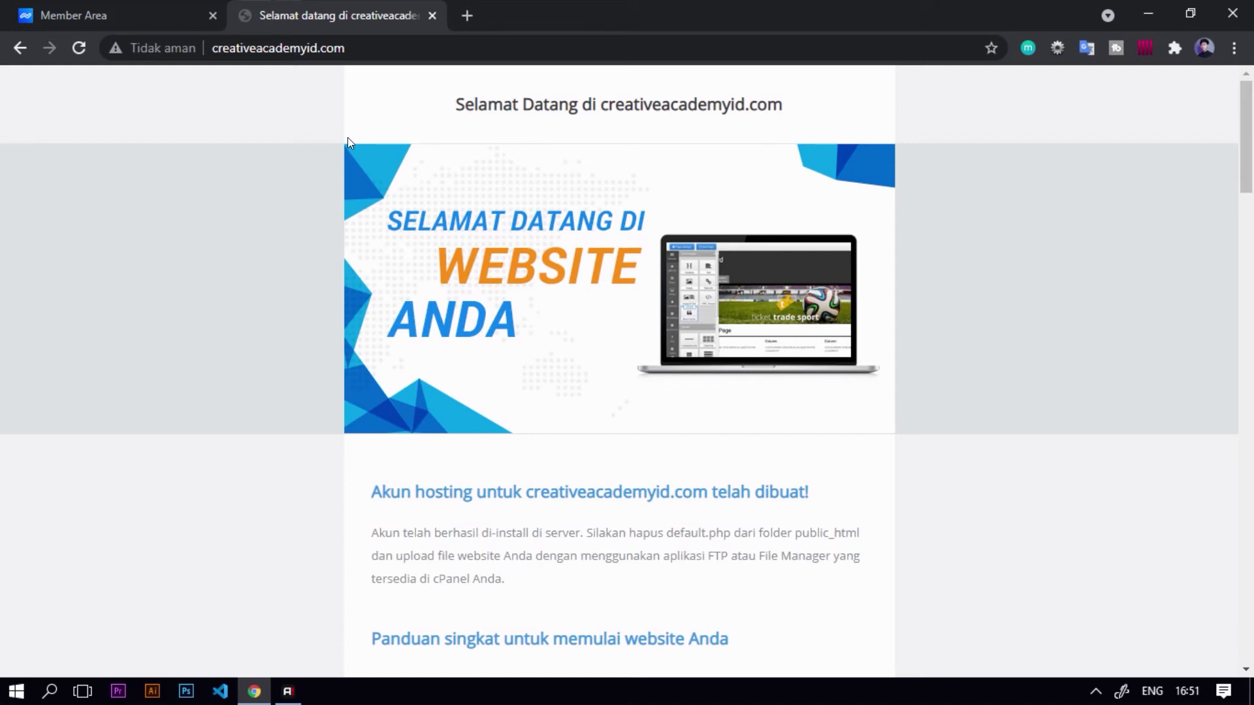
scroll(347, 137, down, 15)
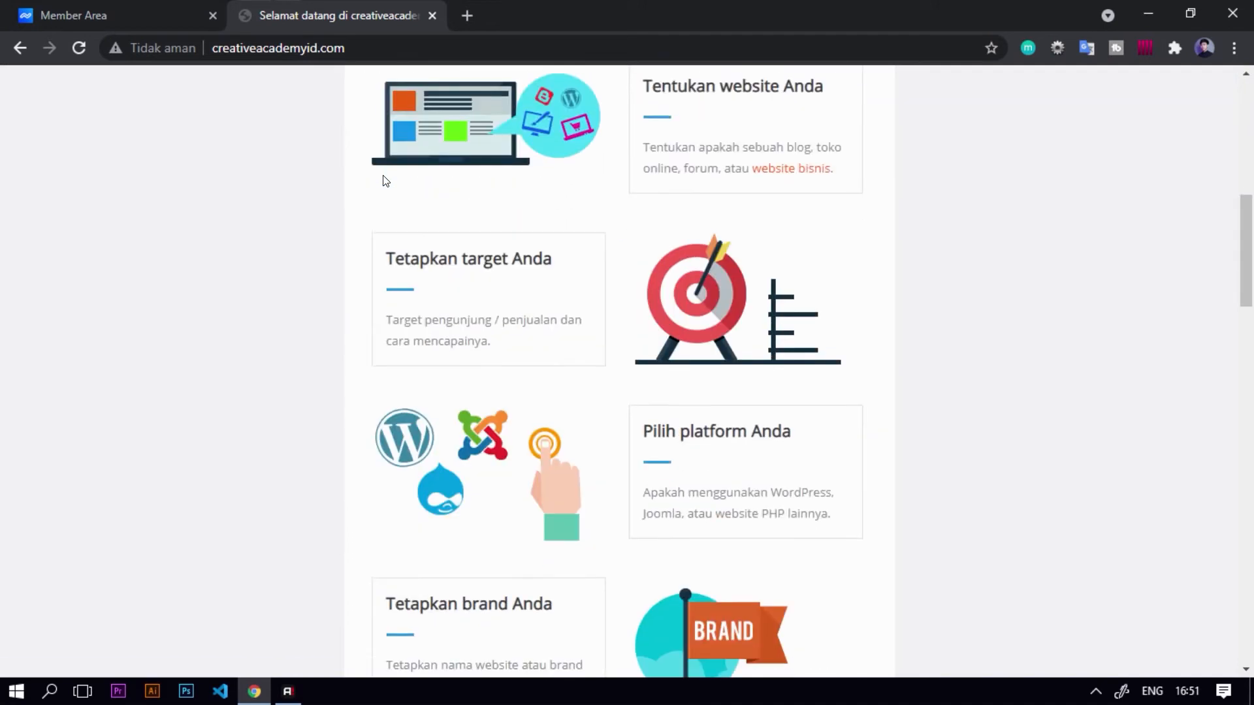
scroll(390, 188, up, 12)
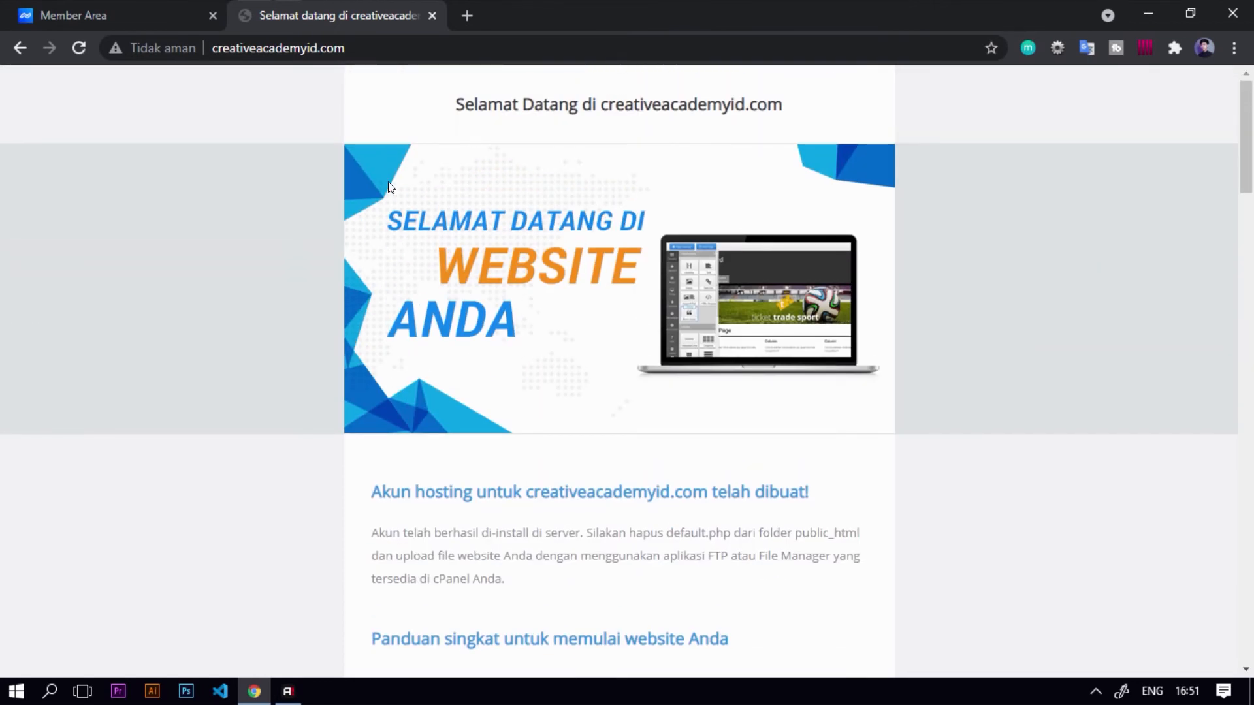
- Return to the member area, open the hosting management of creativeacademyid.com and look over its cPanel features
click(130, 15)
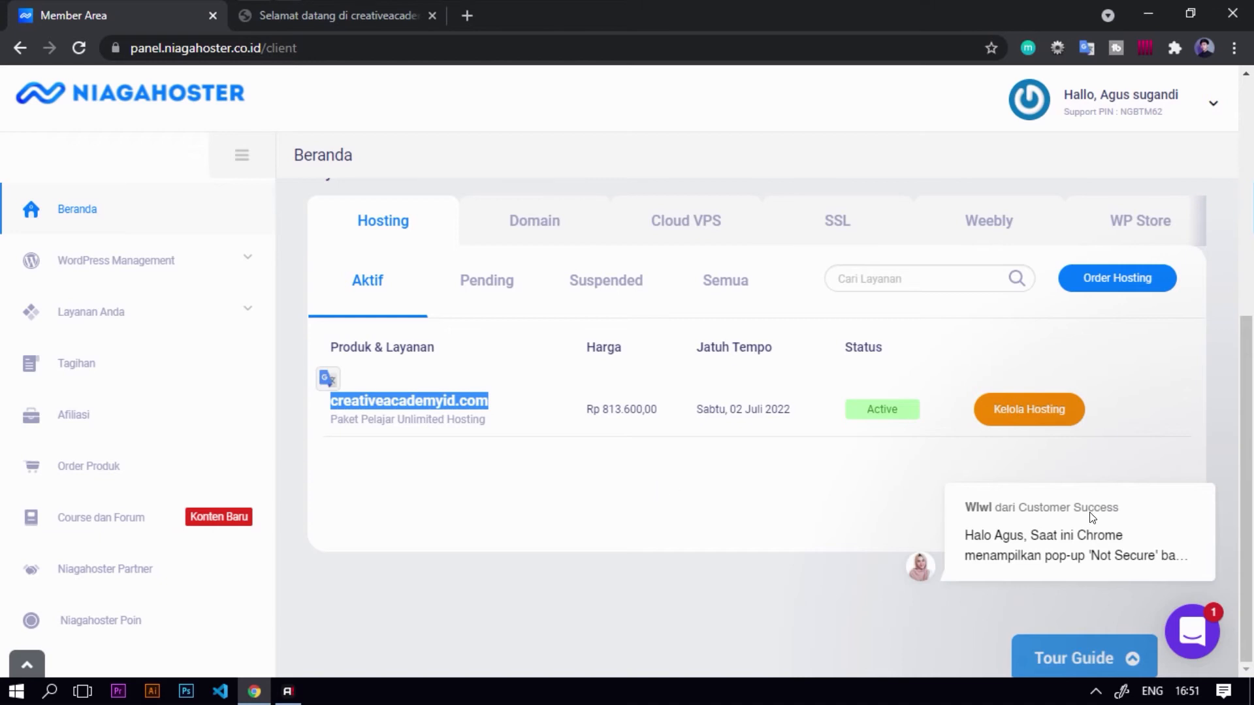
click(1026, 418)
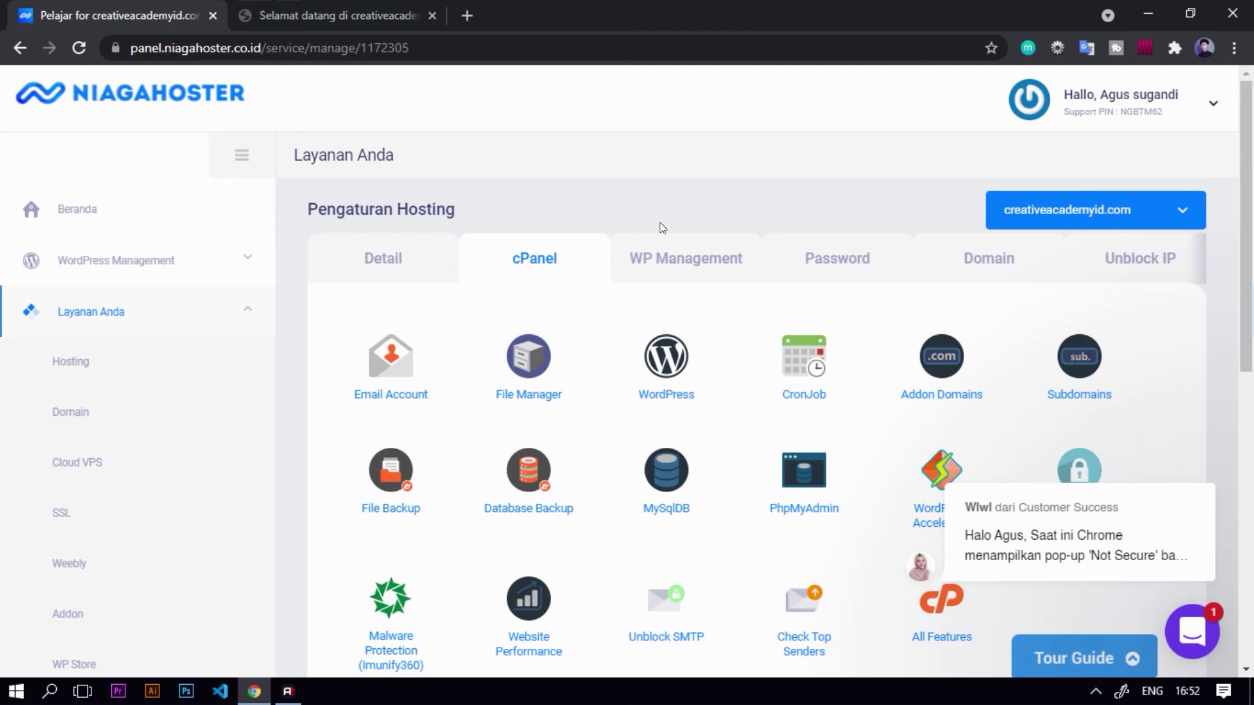
scroll(857, 406, down, 3)
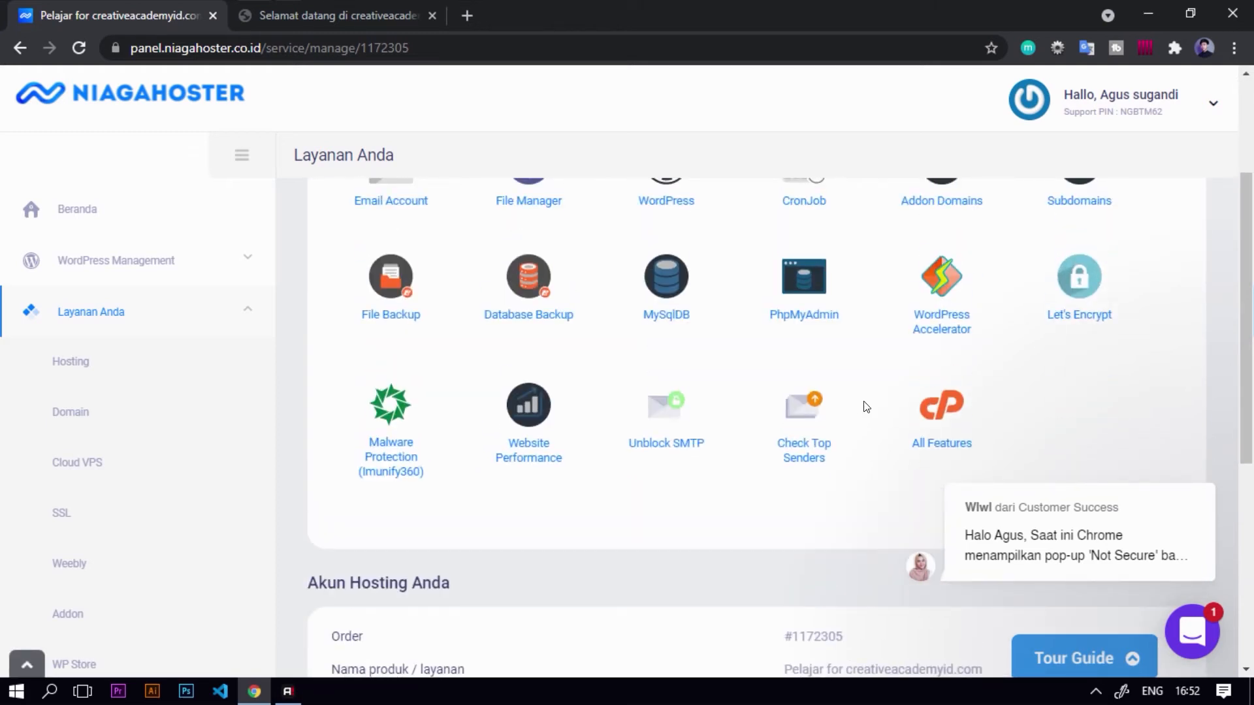
scroll(863, 407, up, 1)
scroll(863, 406, down, 1)
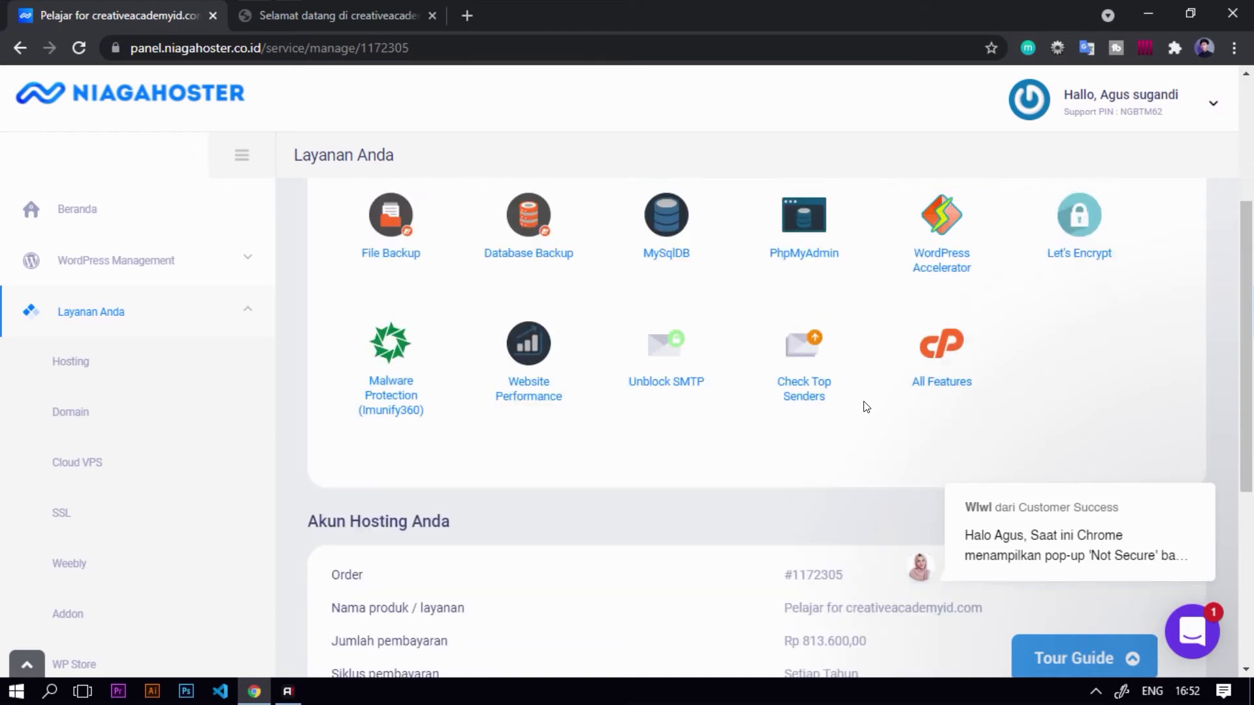
- Open the public_html folder in the hosting's File Manager and check the live welcome page of creativeacademyid.com
click(934, 350)
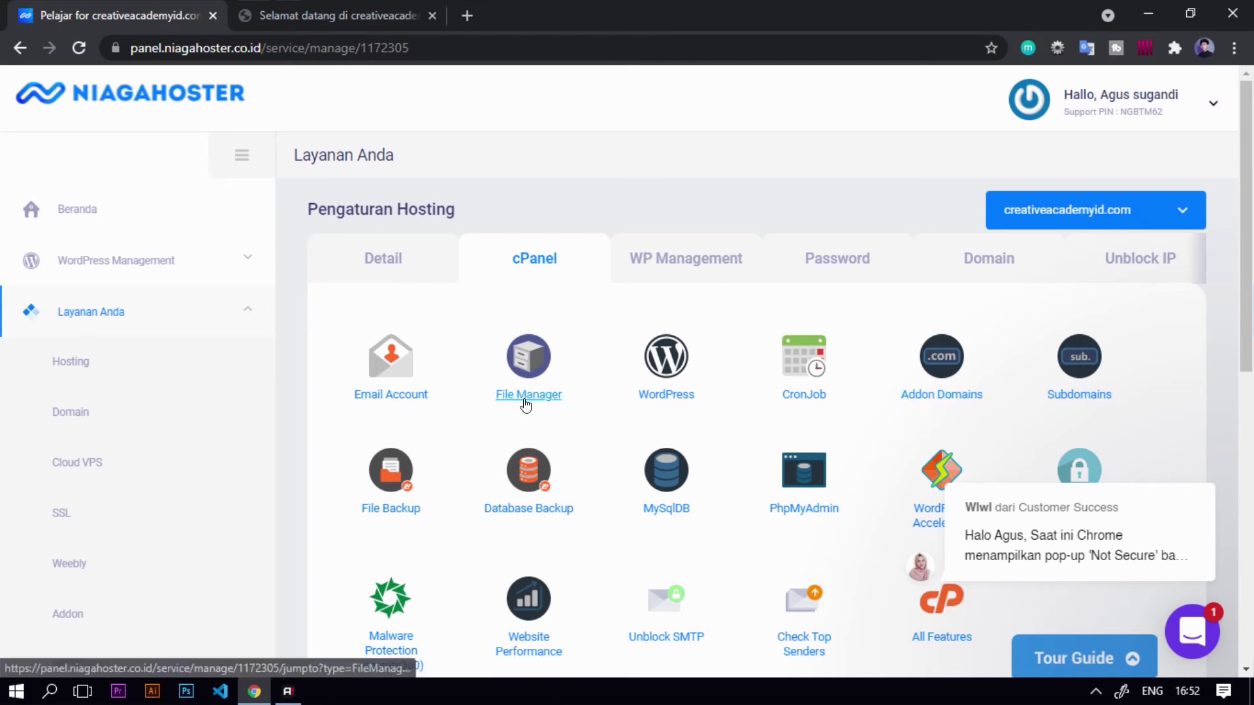
click(525, 392)
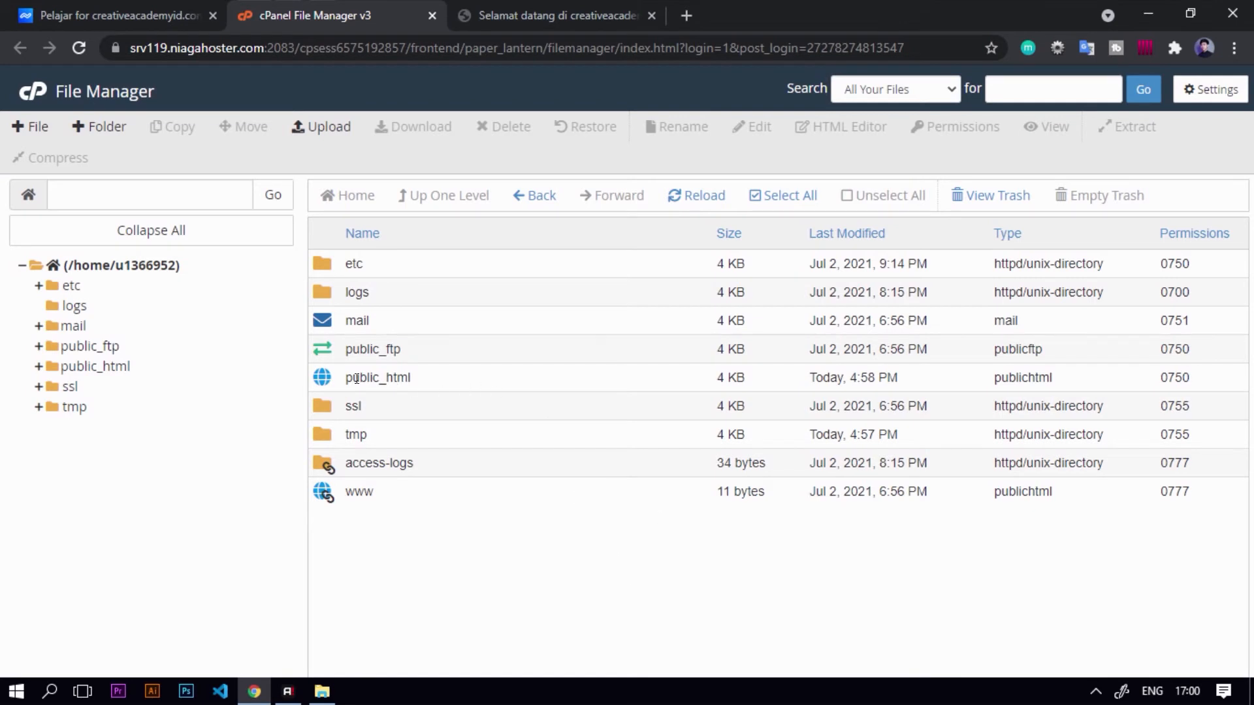
double_click(322, 378)
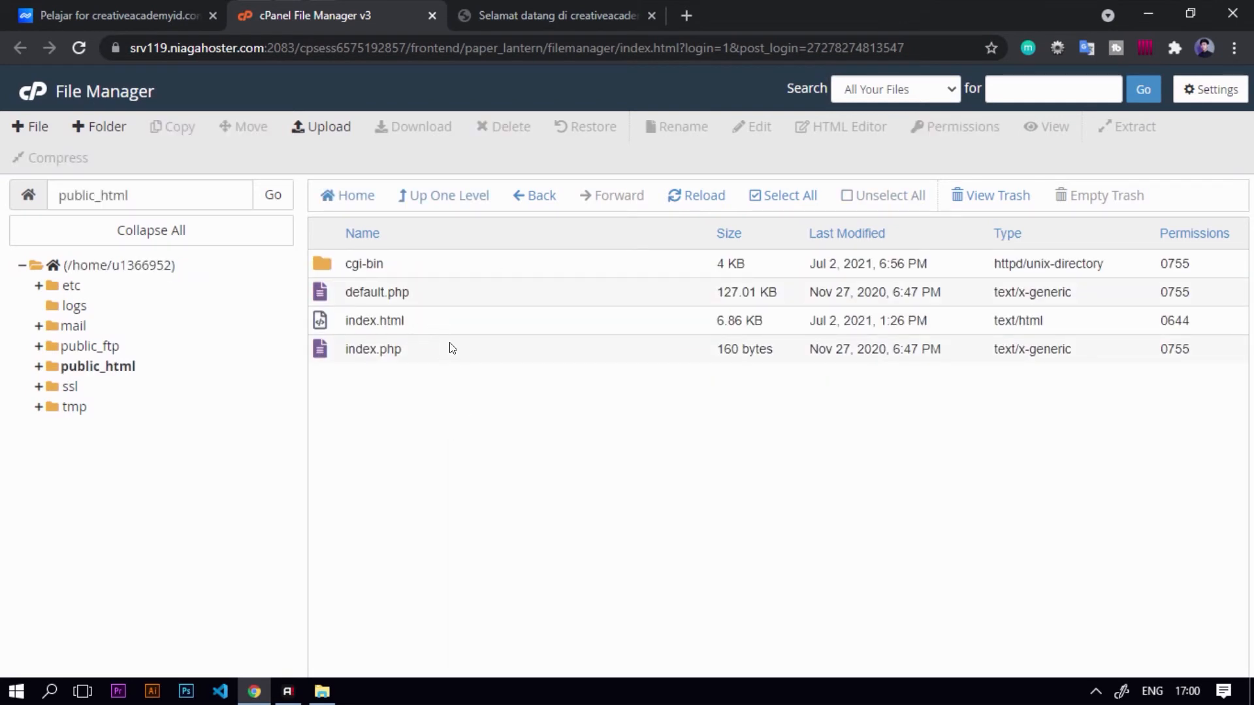
click(499, 18)
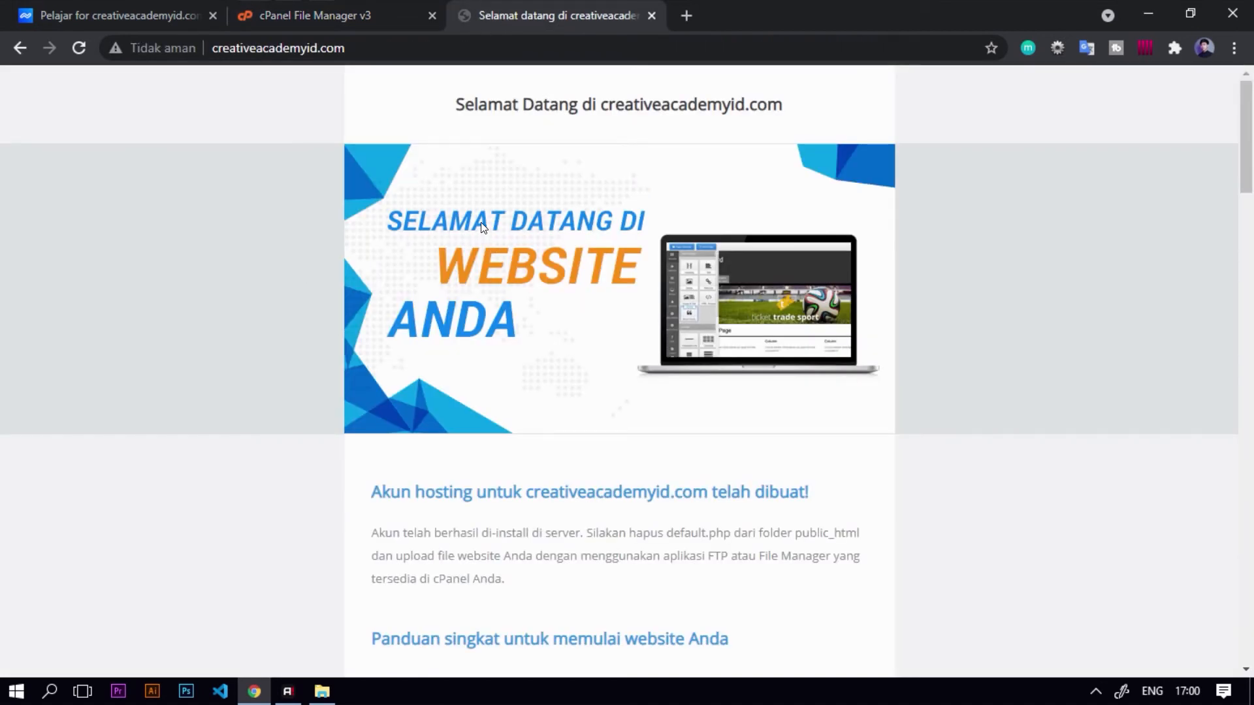
click(300, 6)
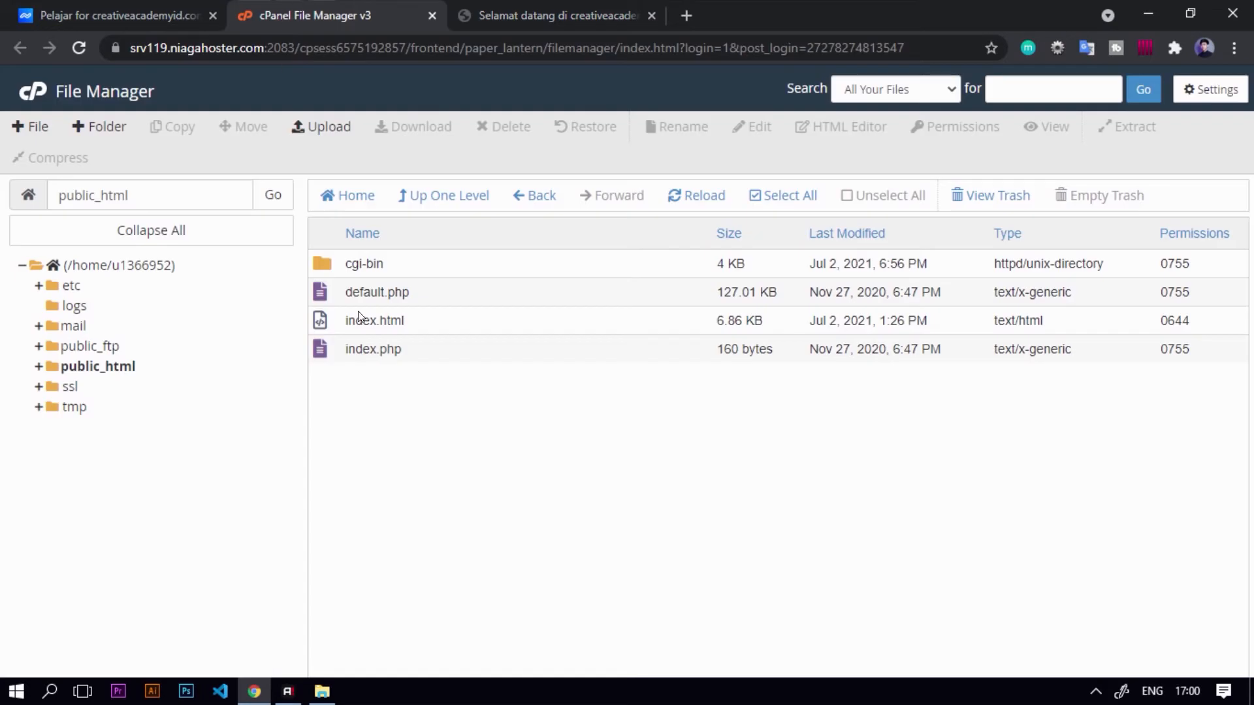
- Select the cgi-bin folder and the default.php, index.html and index.php files in public_html
click(393, 346)
ctrl+click(394, 322)
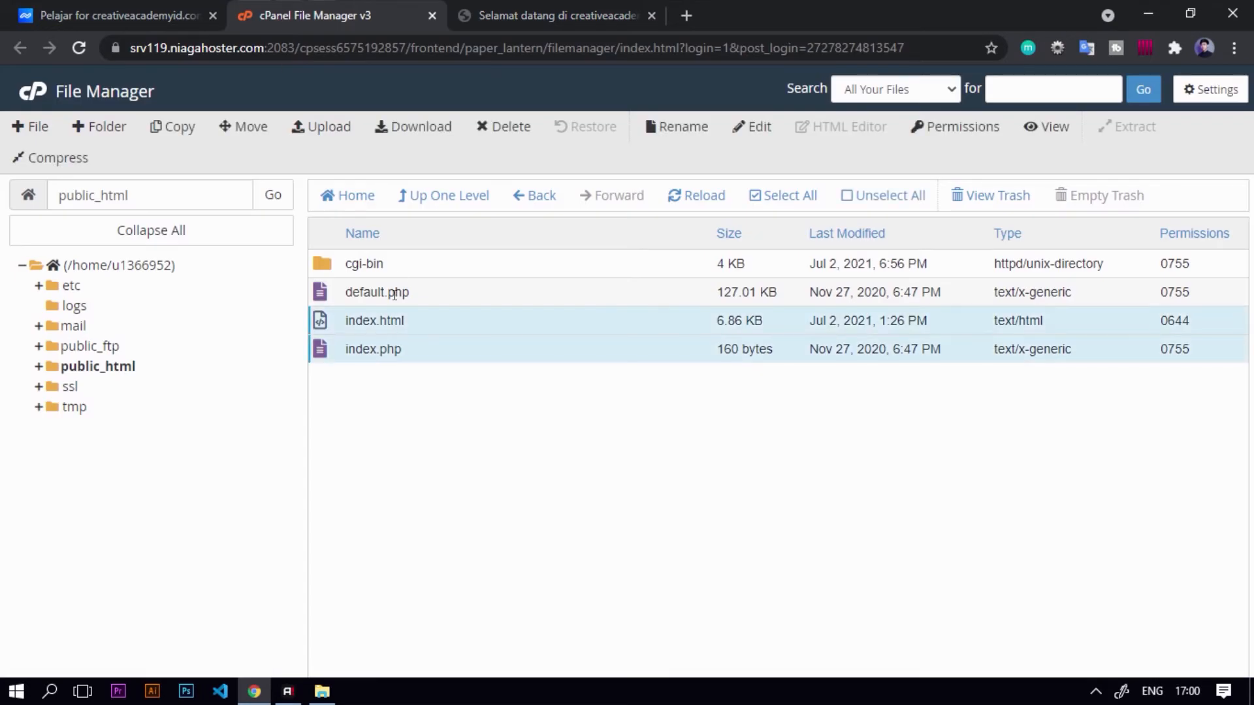
ctrl+click(393, 293)
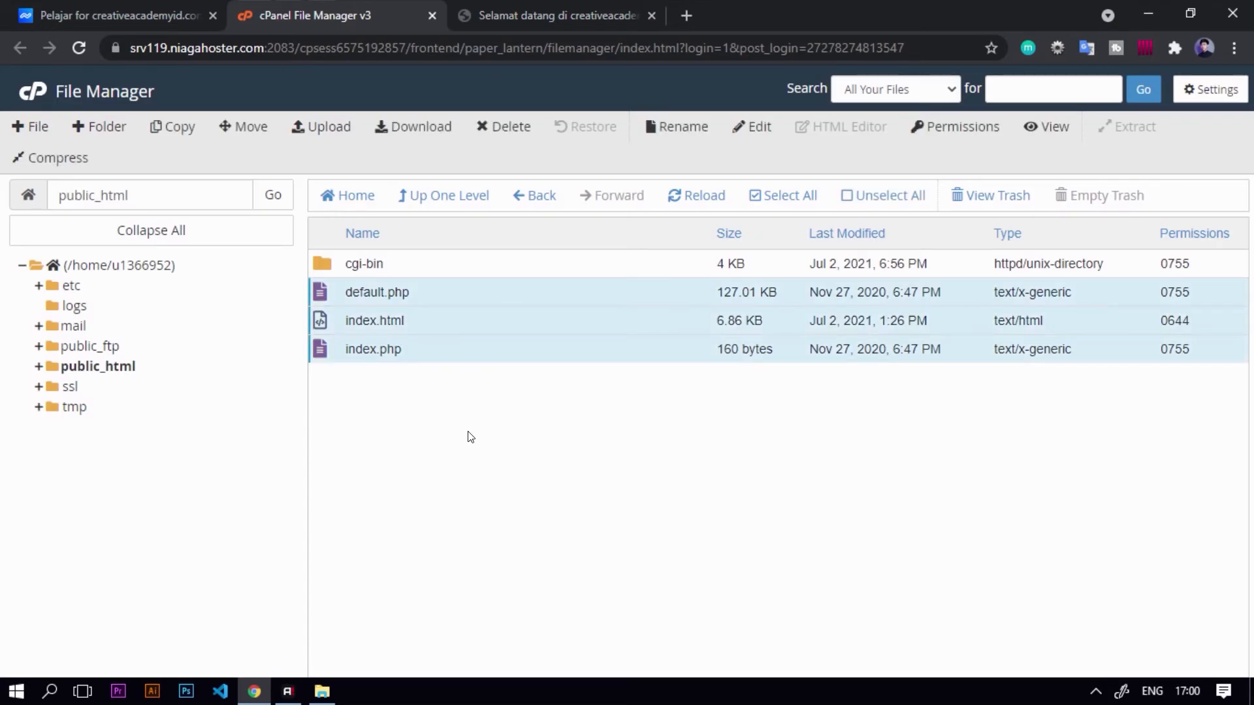
key(ctrl+a)
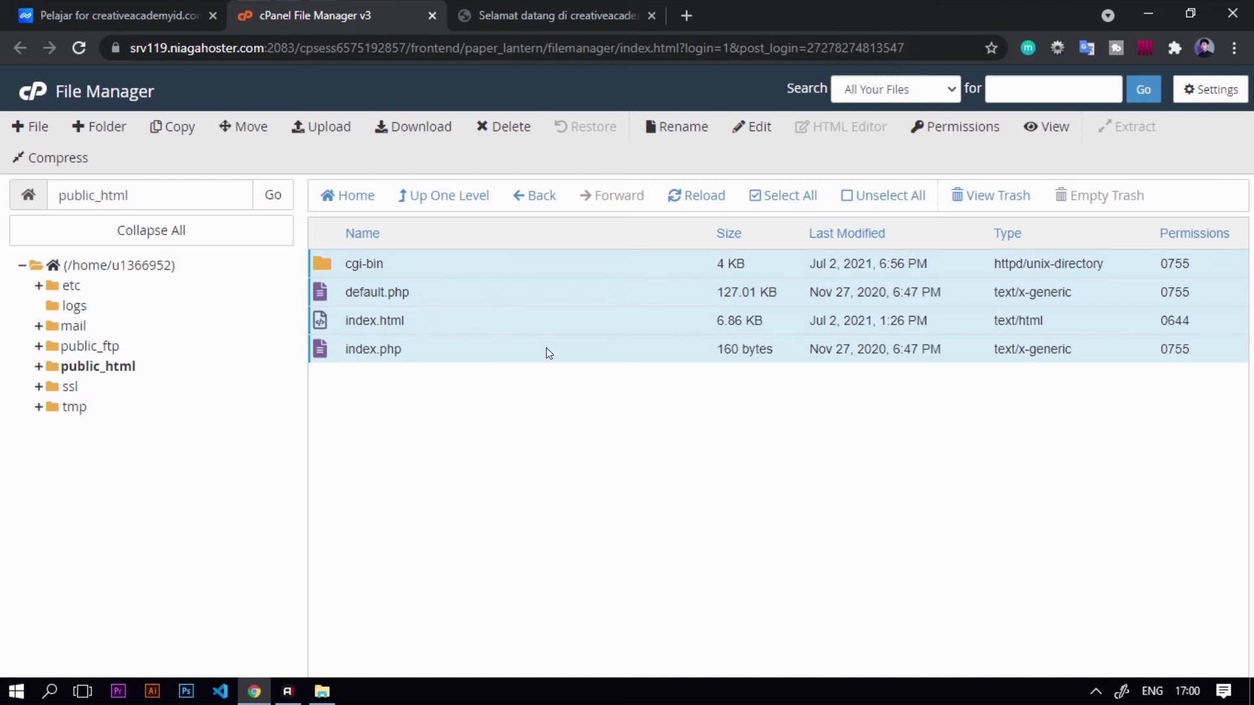
- Create a folder named temp in public_html and move the cgi-bin folder and the default site files into it
click(118, 130)
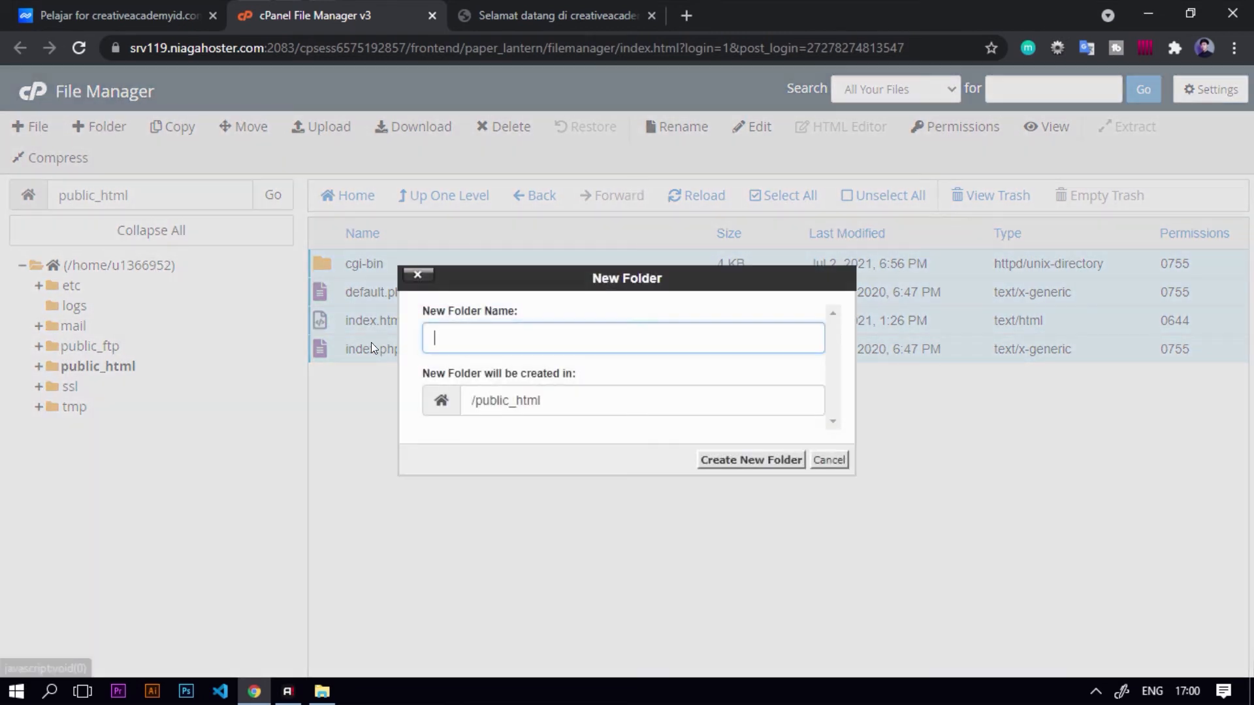
text(Defa)
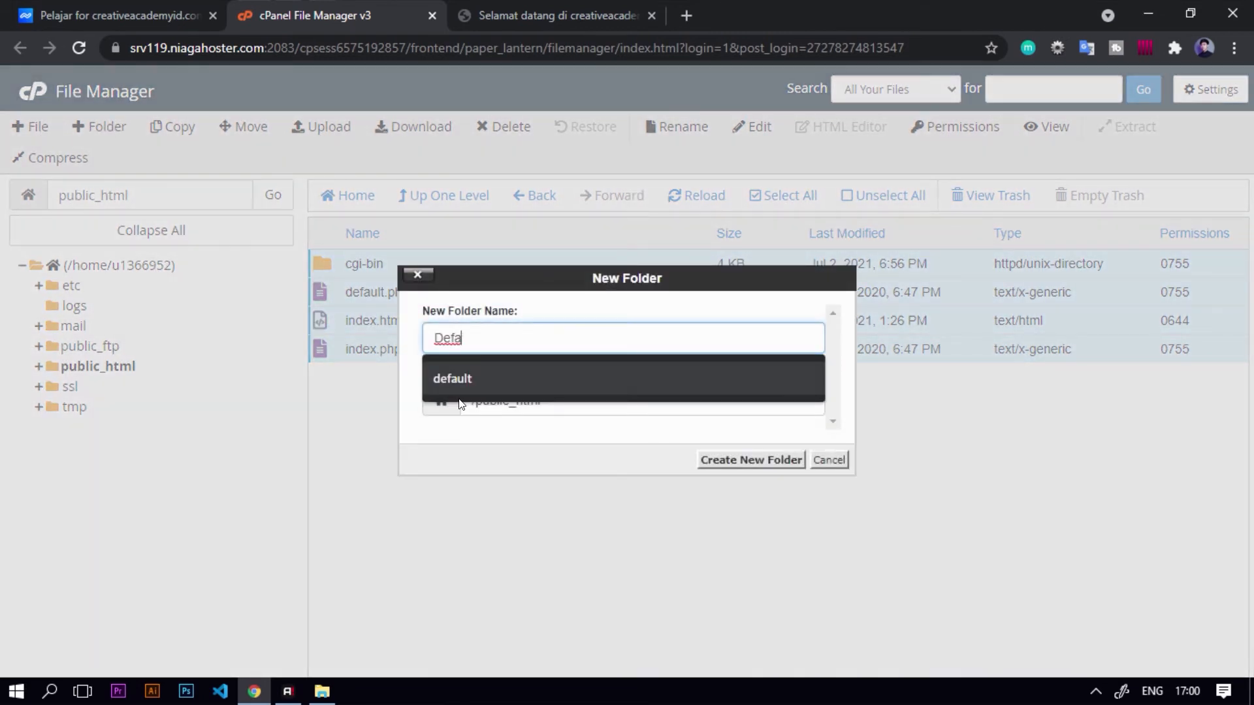
click(457, 396)
click(751, 459)
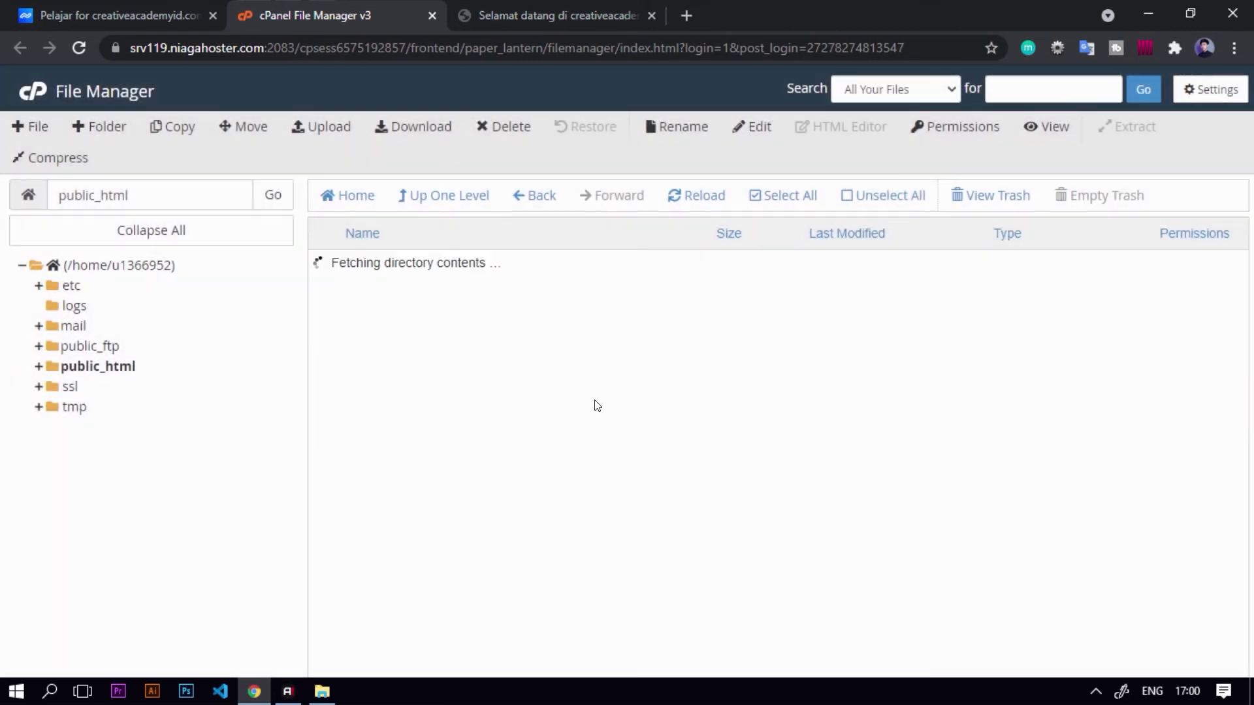
right_click(371, 293)
click(460, 364)
text(temp)
key(Return)
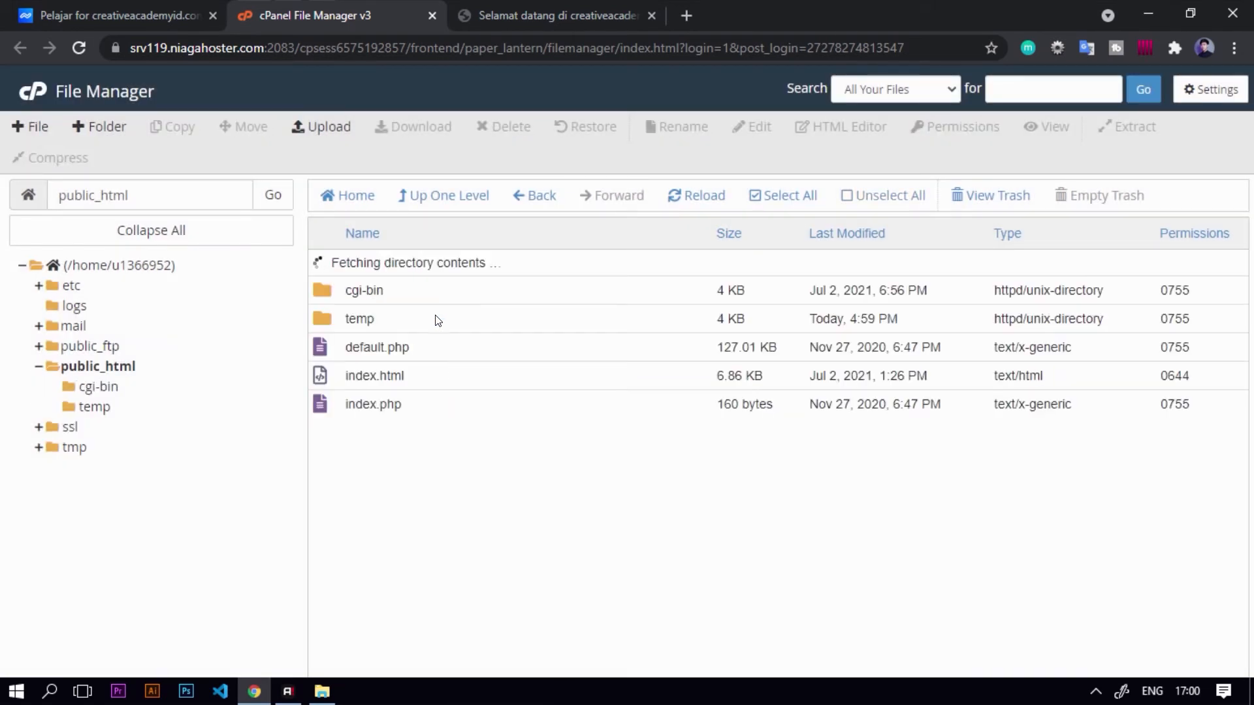
drag(434, 270, 407, 305)
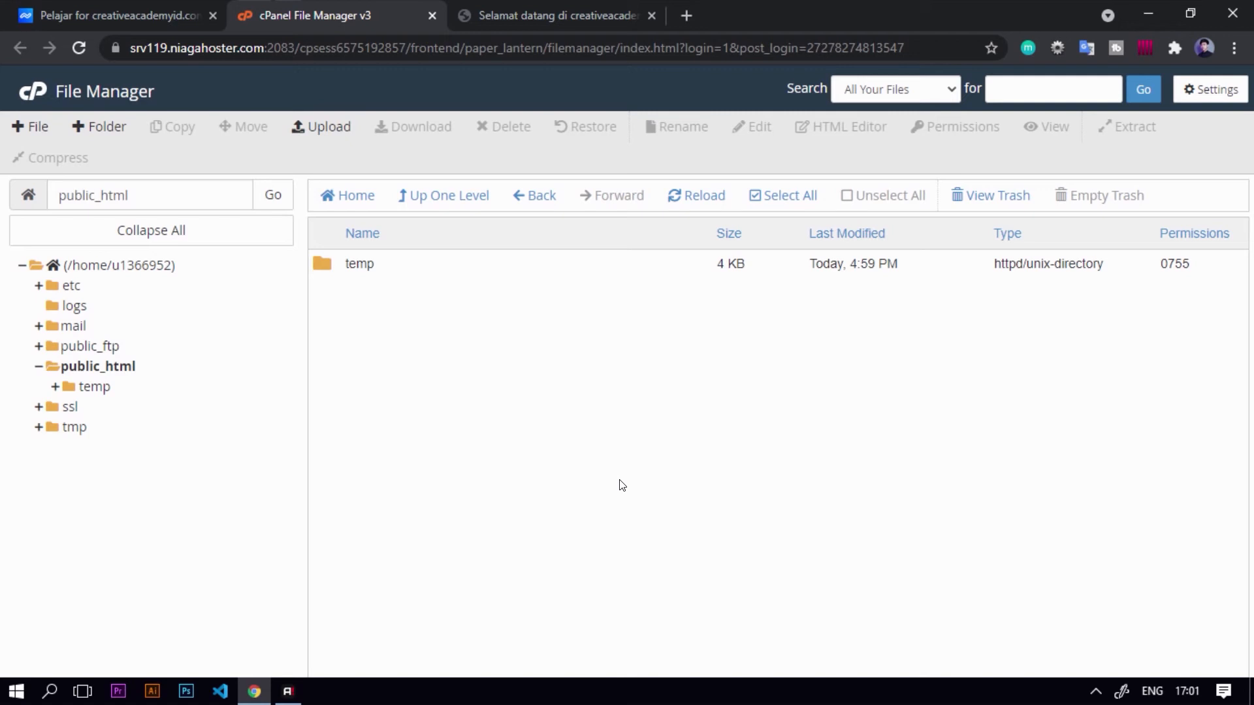
- Pack css, Img, js and index.html from the desktop's Website Portofolio folder into the ZIP archive Website Portofolio.zip
click(1251, 690)
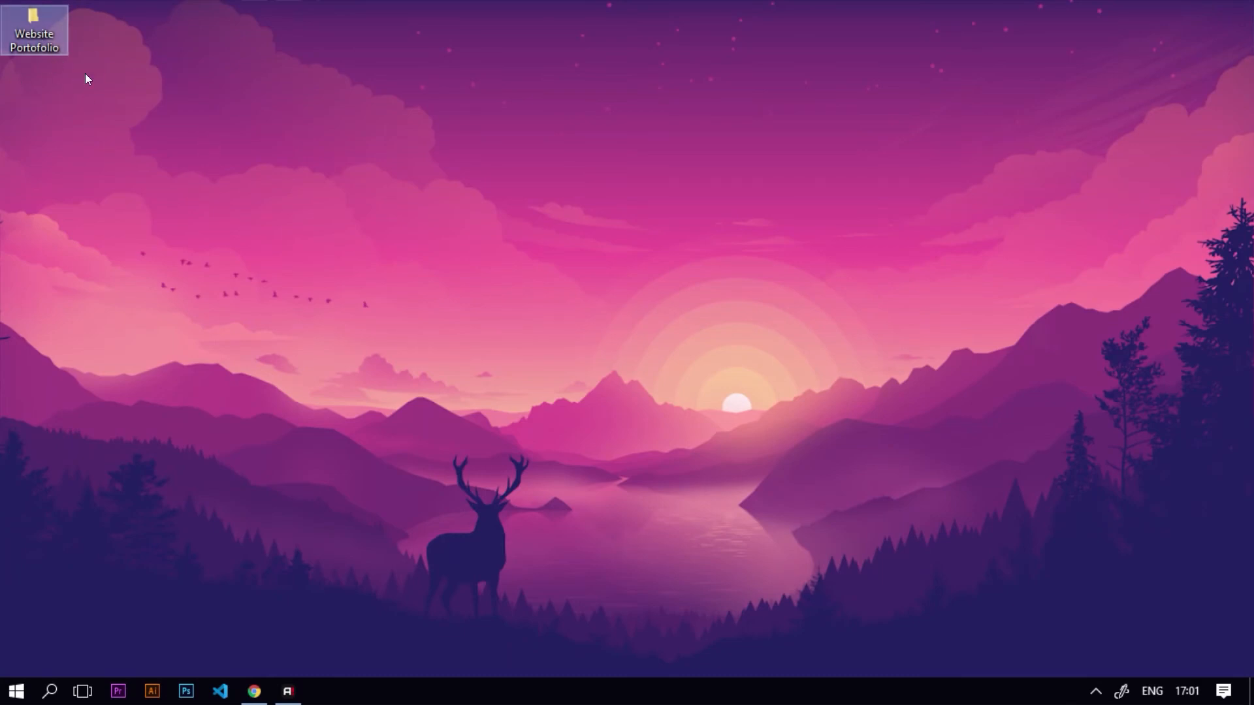
double_click(34, 29)
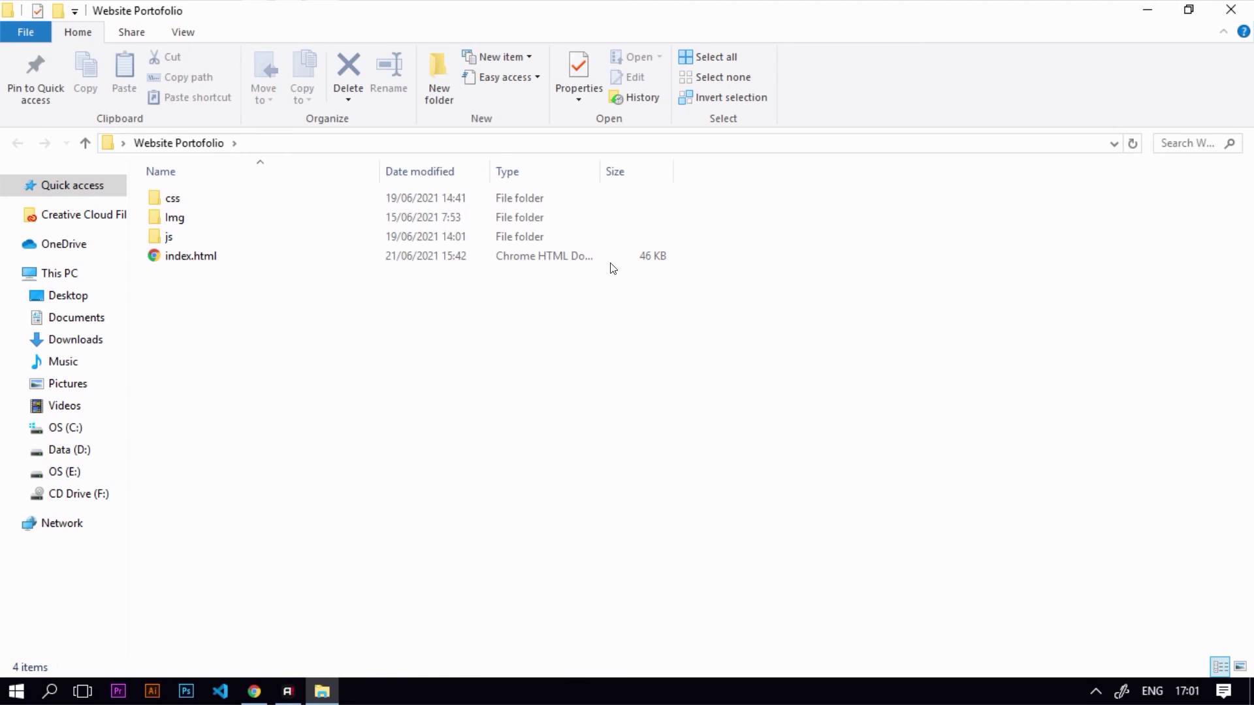
drag(625, 394, 219, 181)
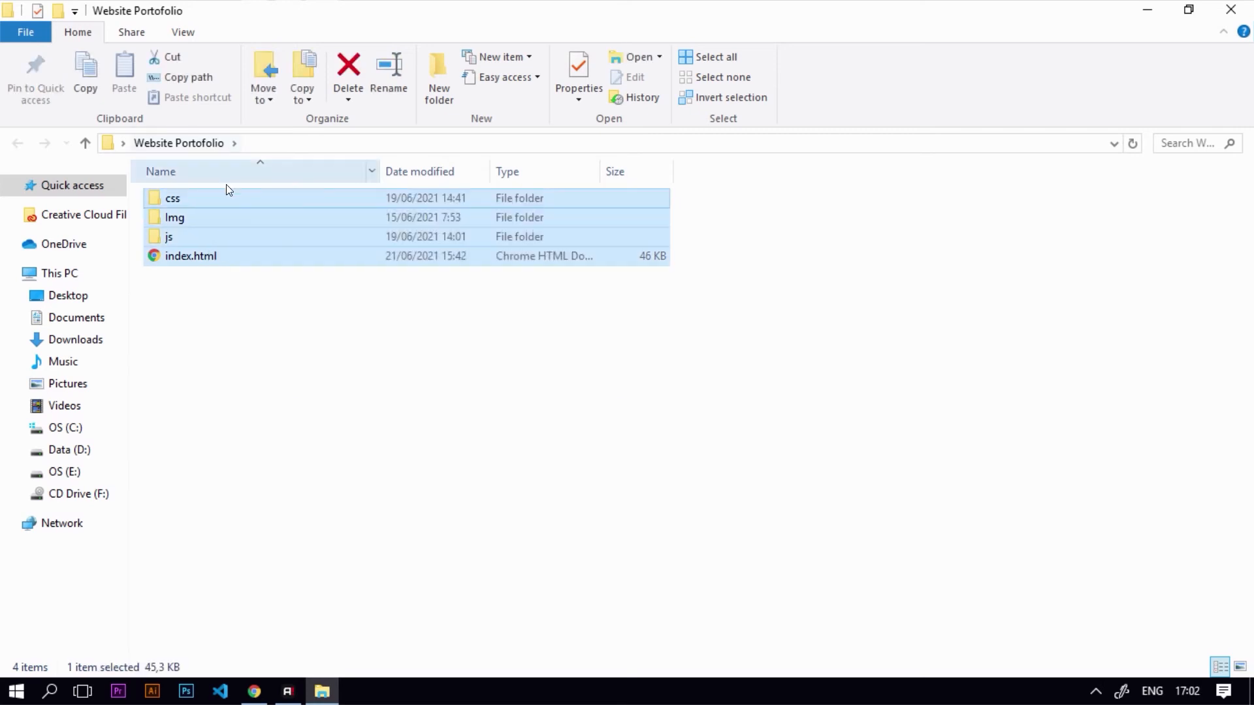
right_click(239, 220)
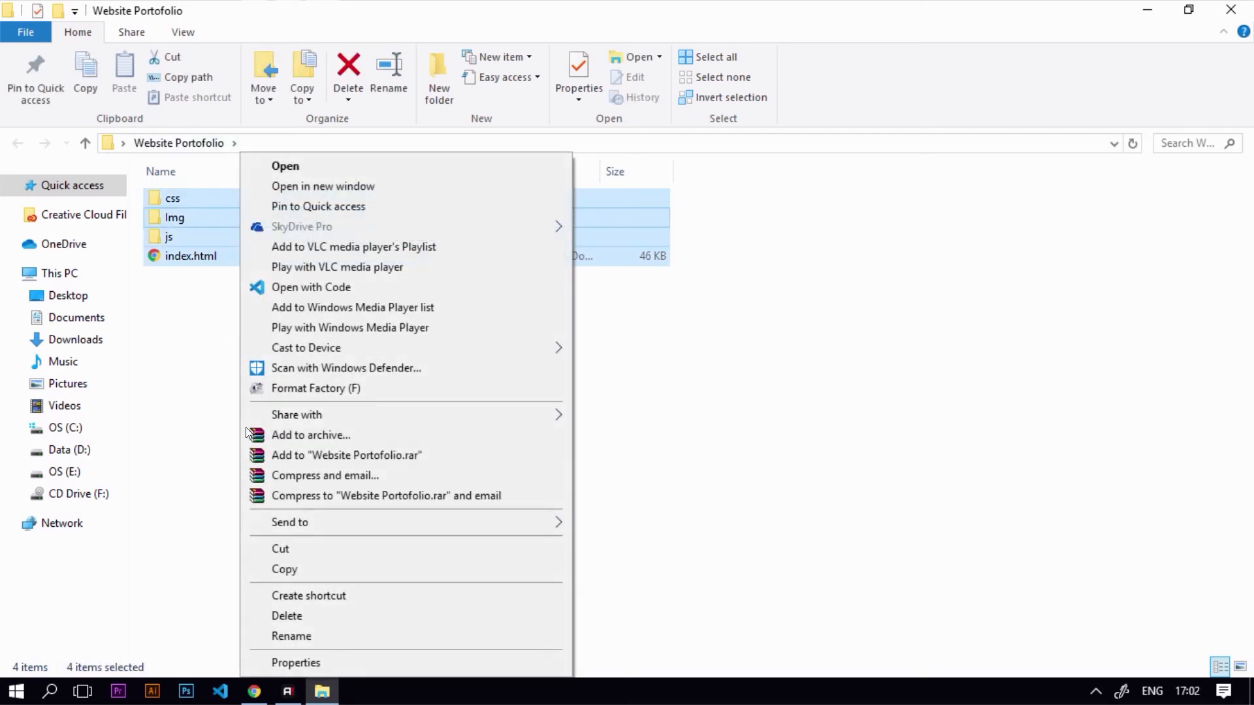
click(326, 435)
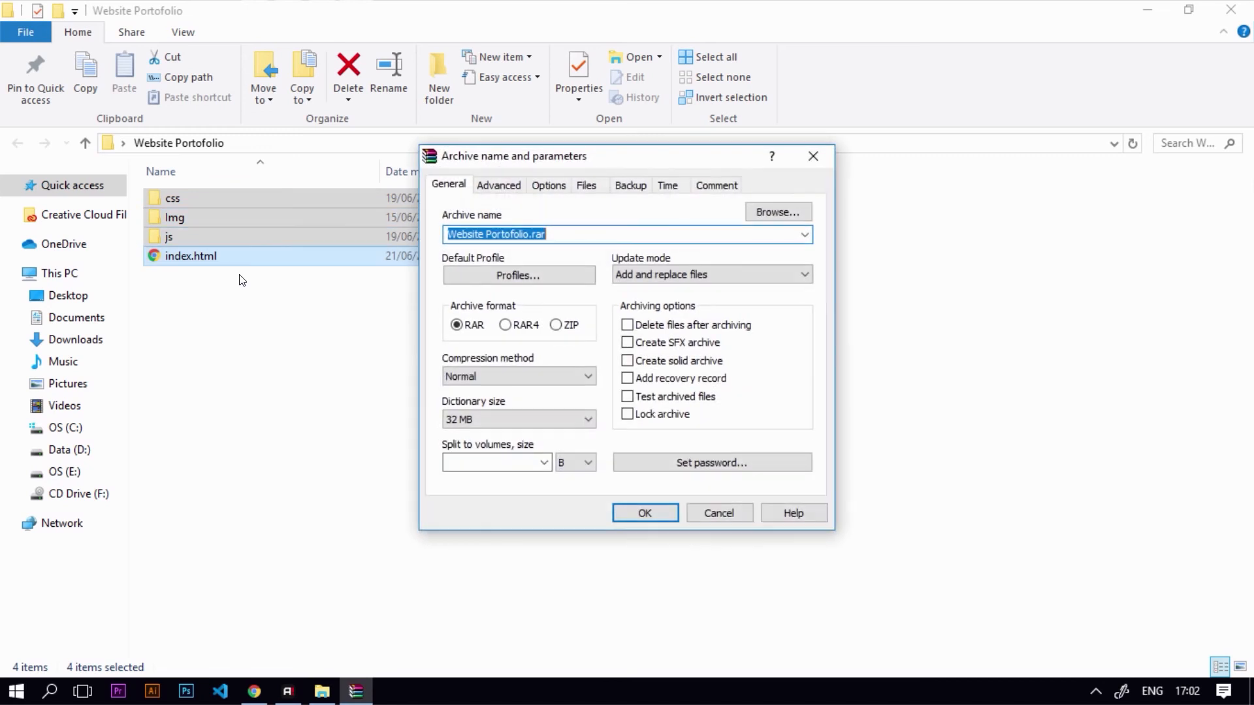
click(554, 326)
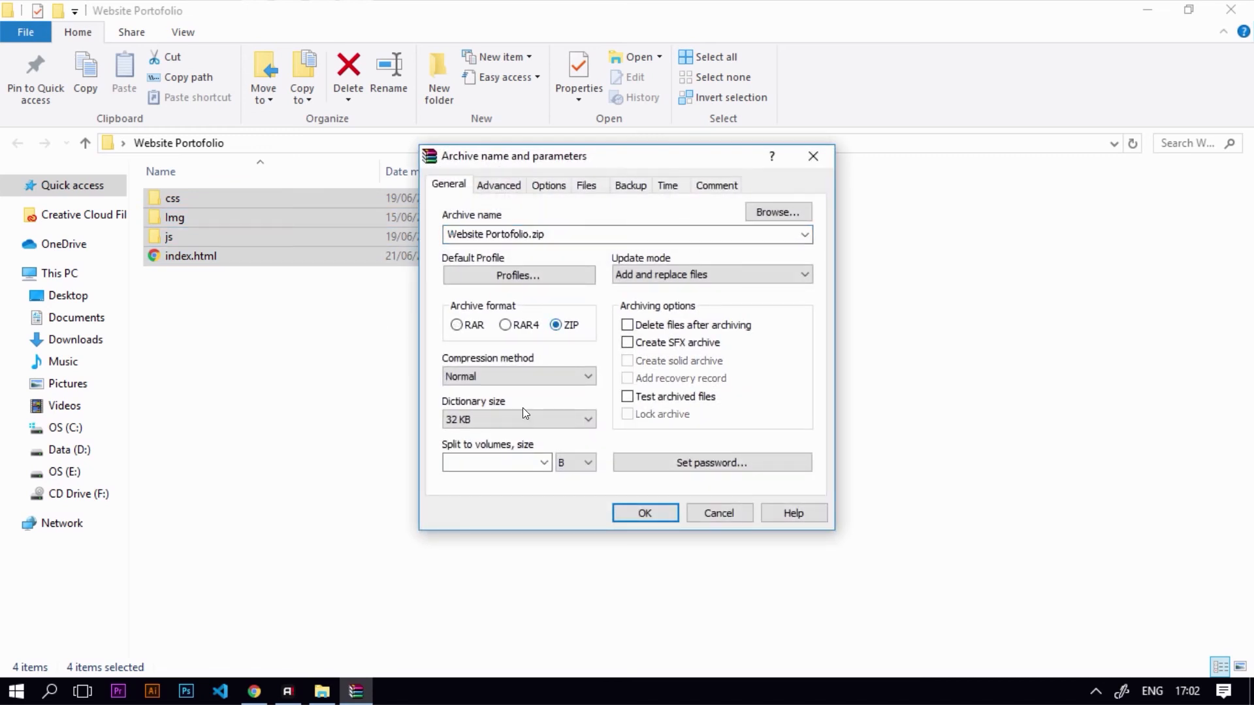
click(649, 515)
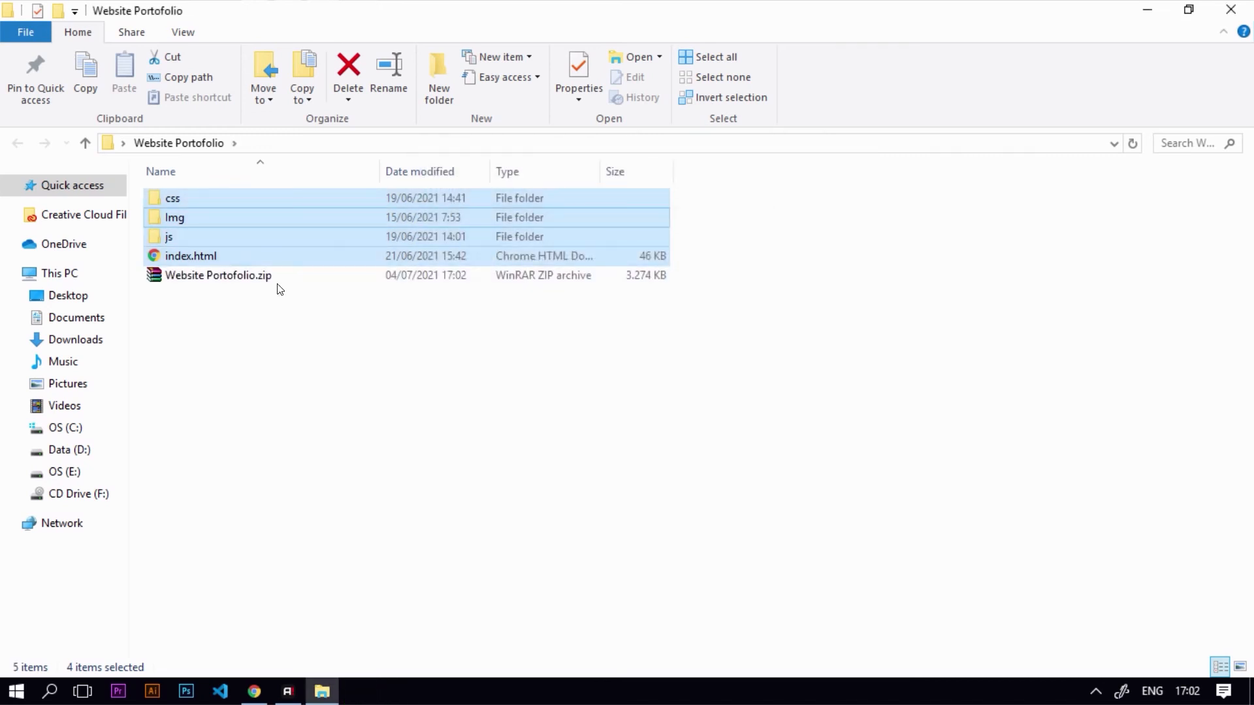
- Switch back to the File Manager in the browser, upload Website Portofolio.zip to public_html and return to that folder
click(278, 282)
key(alt)
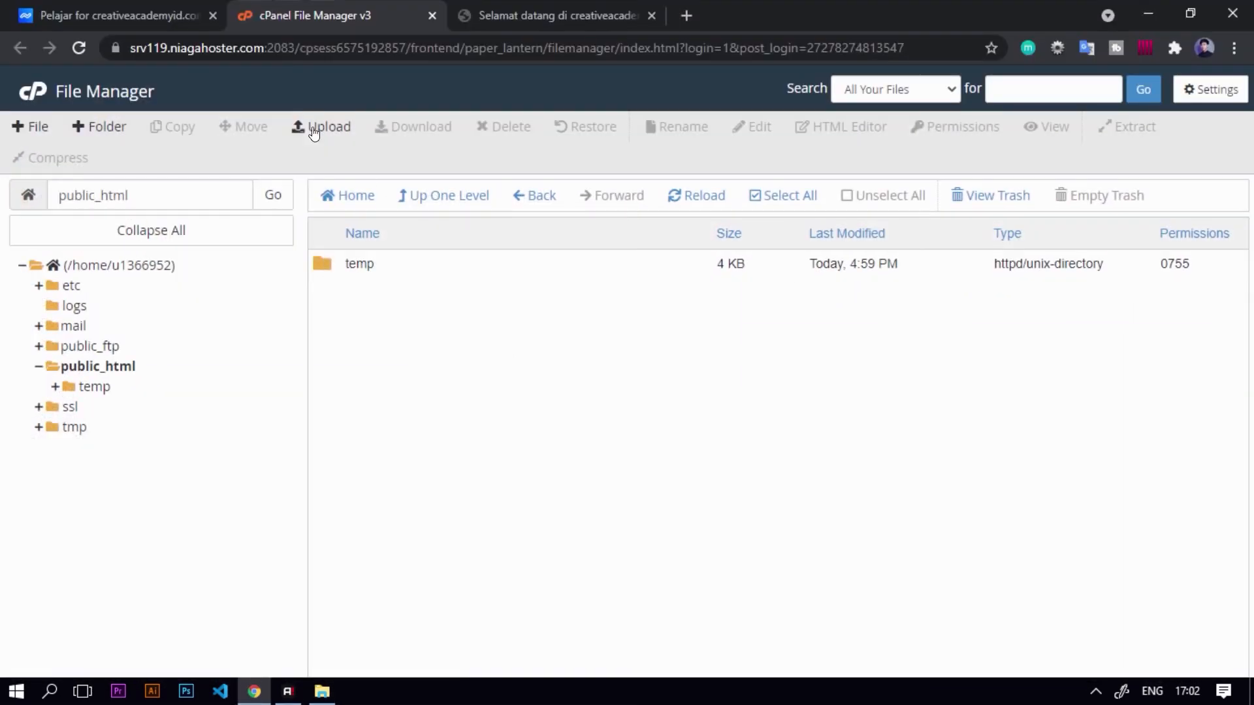
click(323, 131)
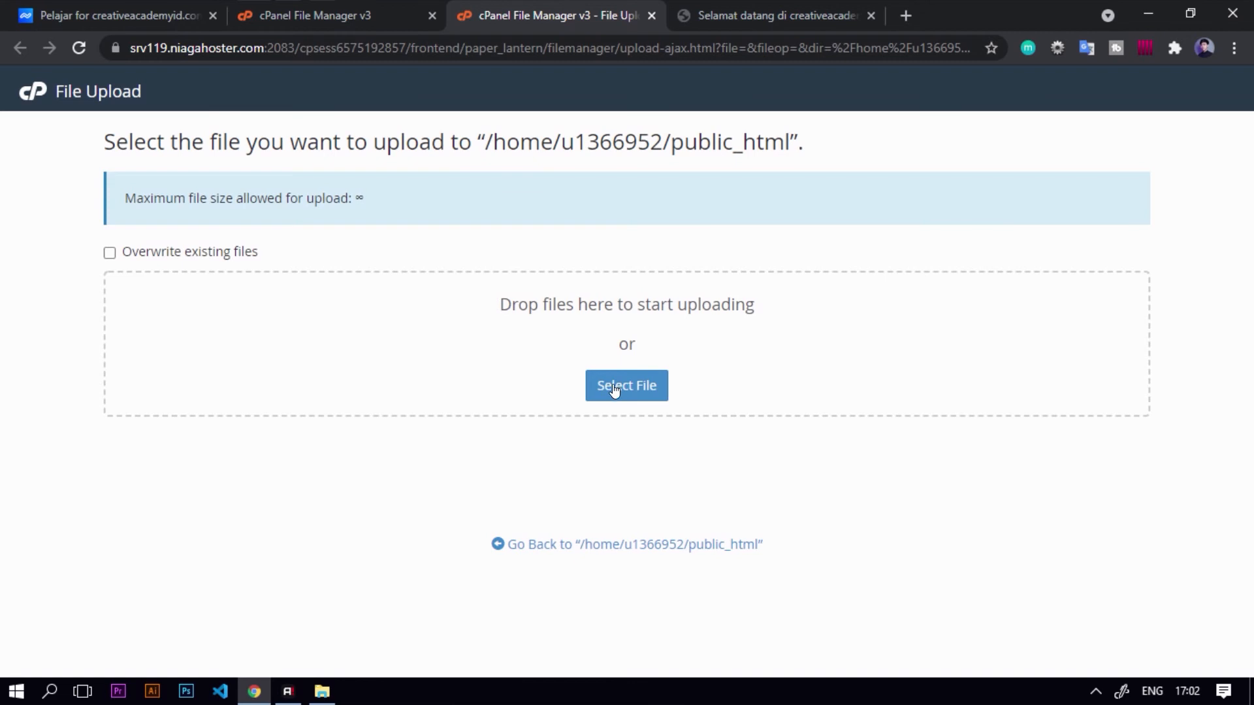
click(607, 397)
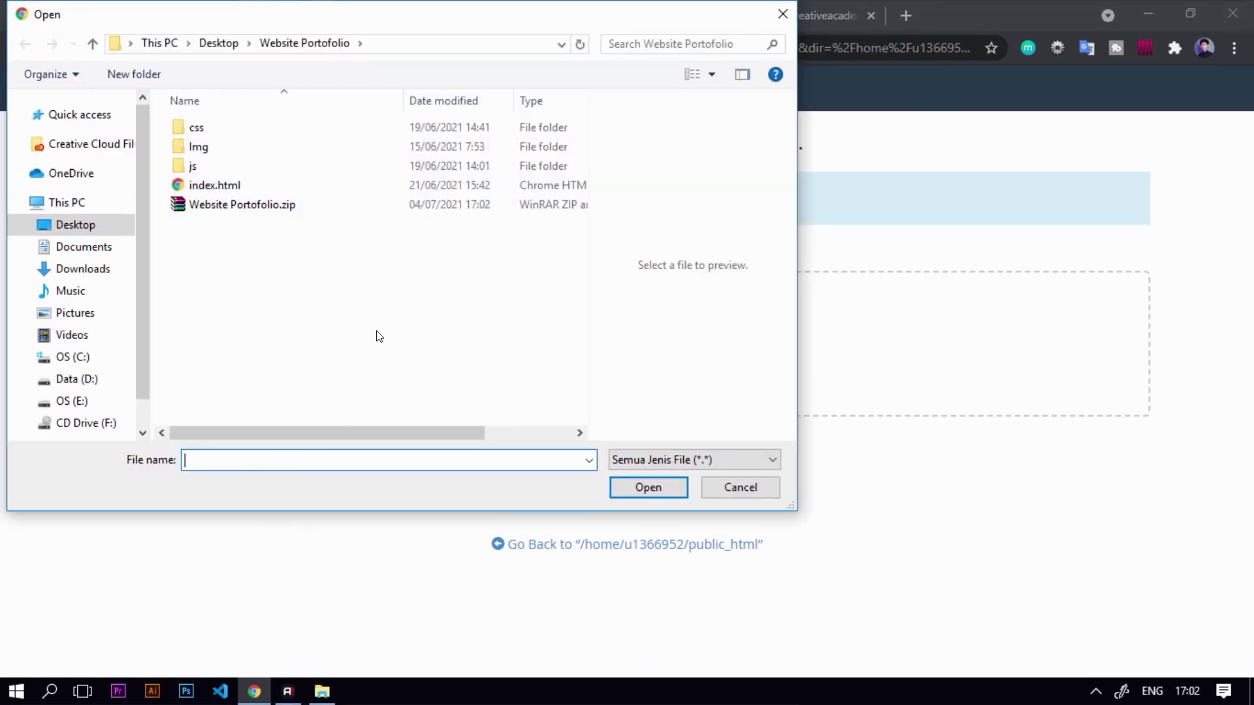
click(316, 208)
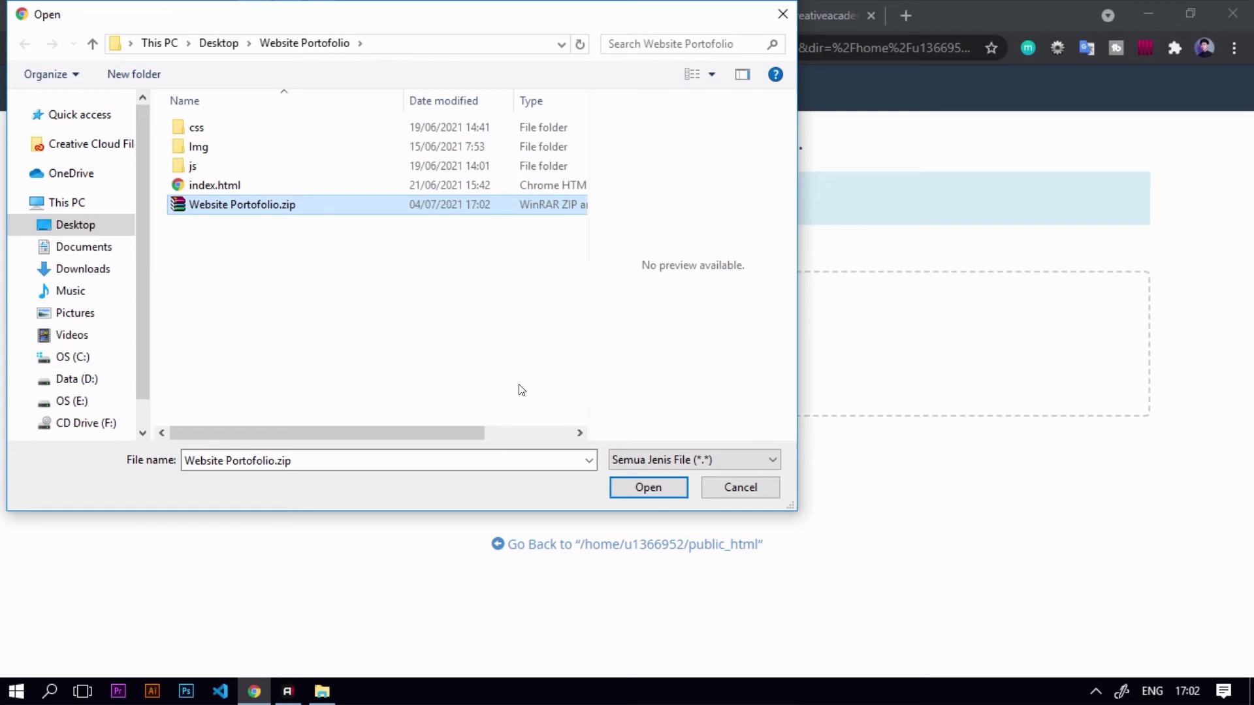
click(634, 487)
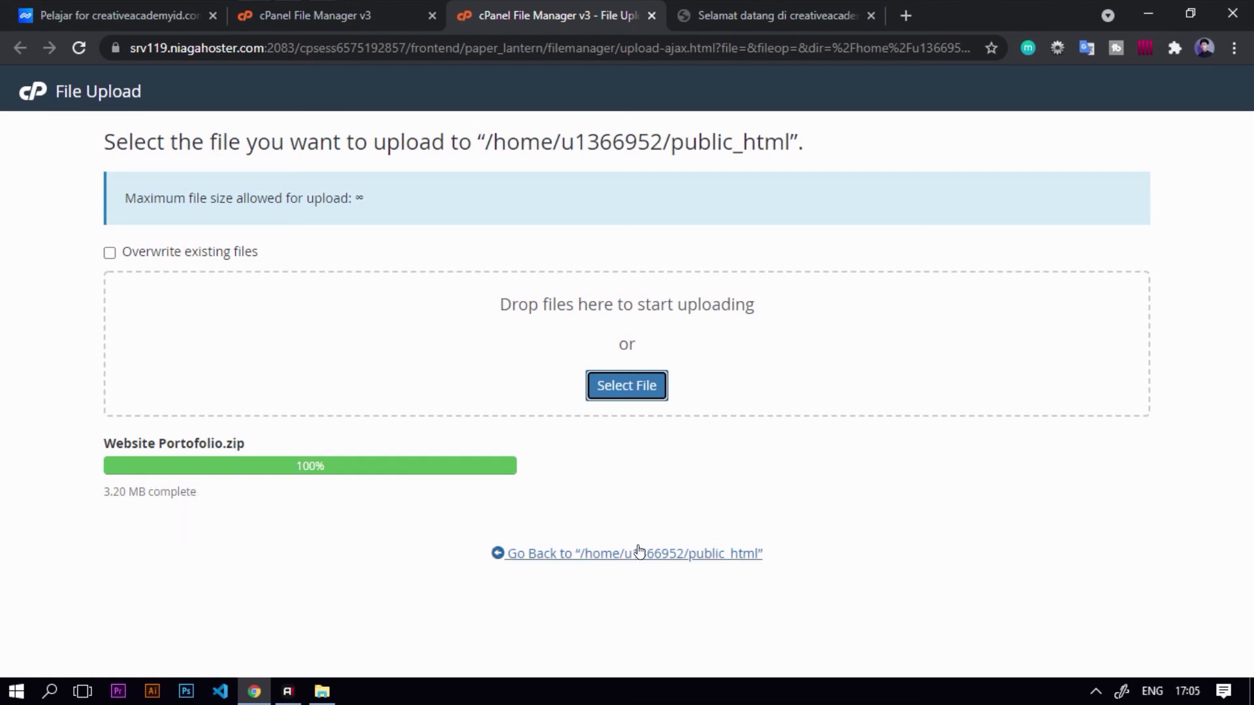
click(554, 562)
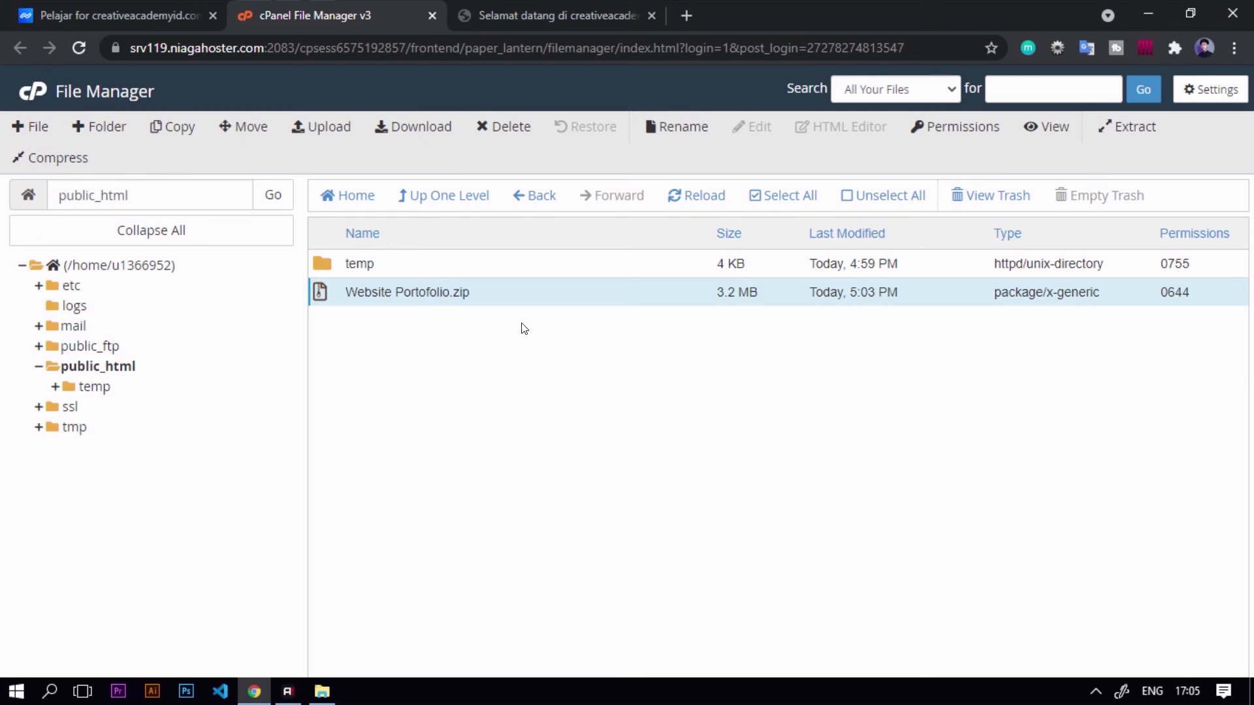
- Extract Website Portofolio.zip into /public_html, look through the extraction results and close them
click(1135, 130)
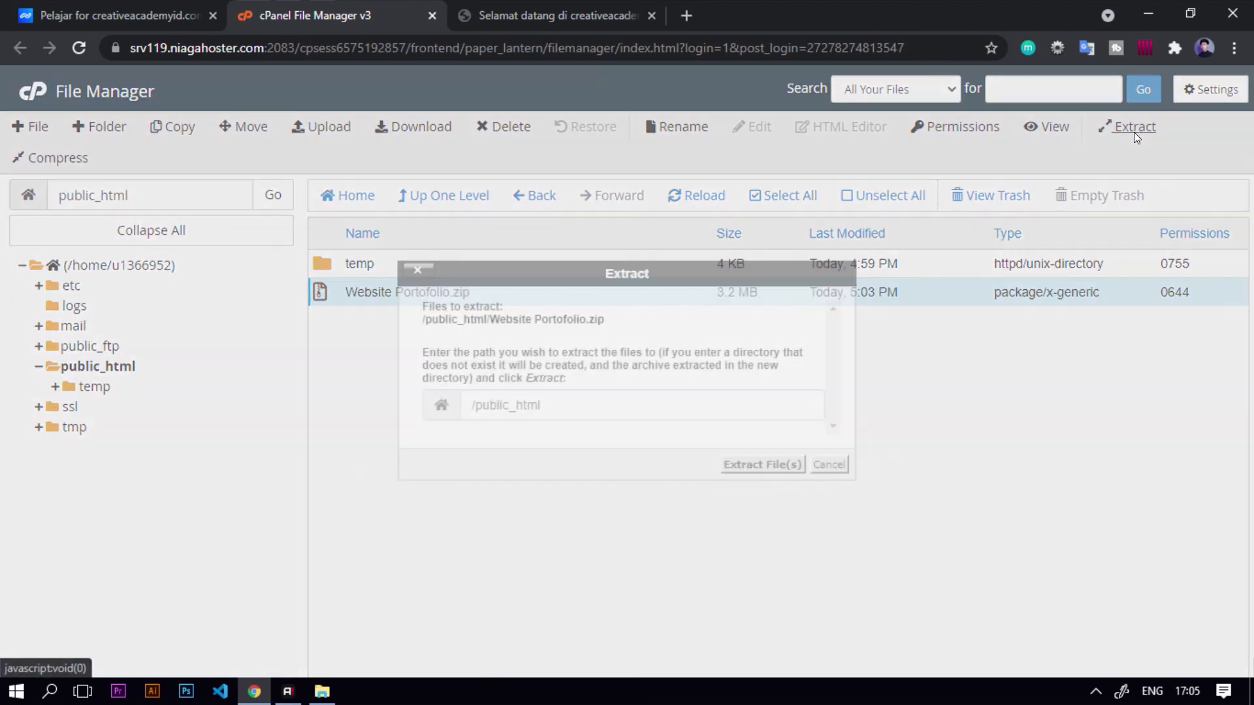
click(748, 465)
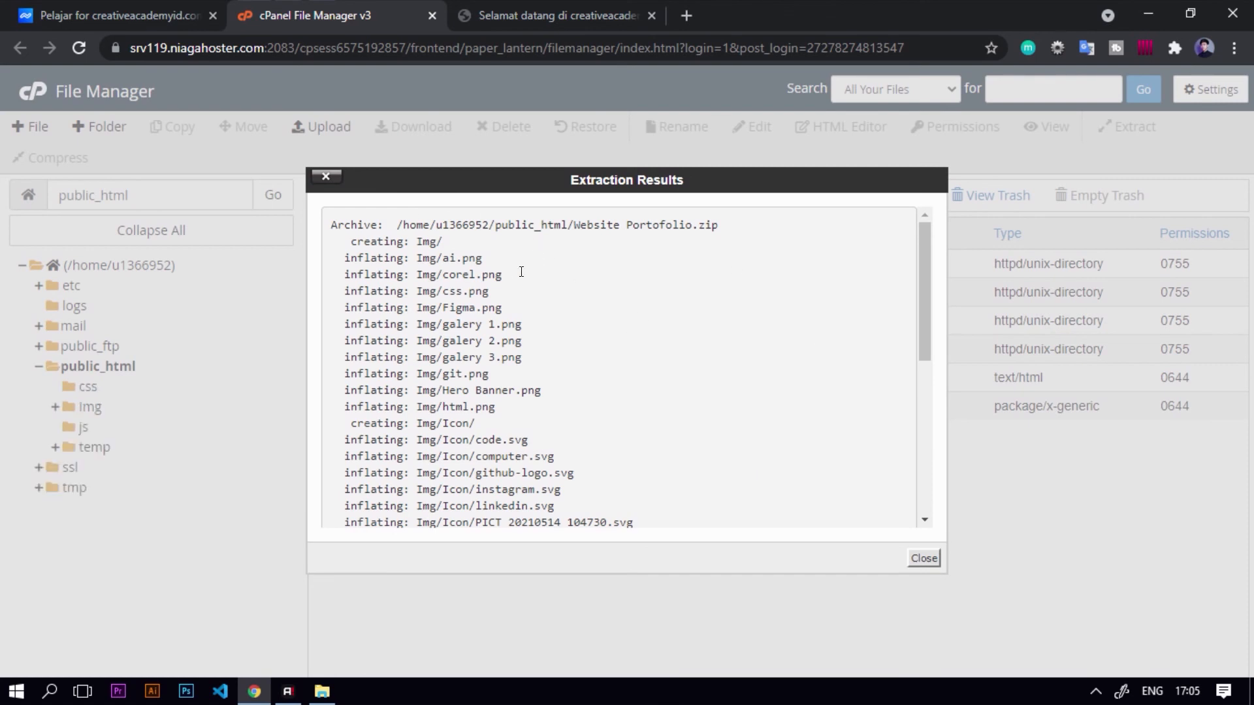
scroll(826, 509, down, 5)
click(922, 558)
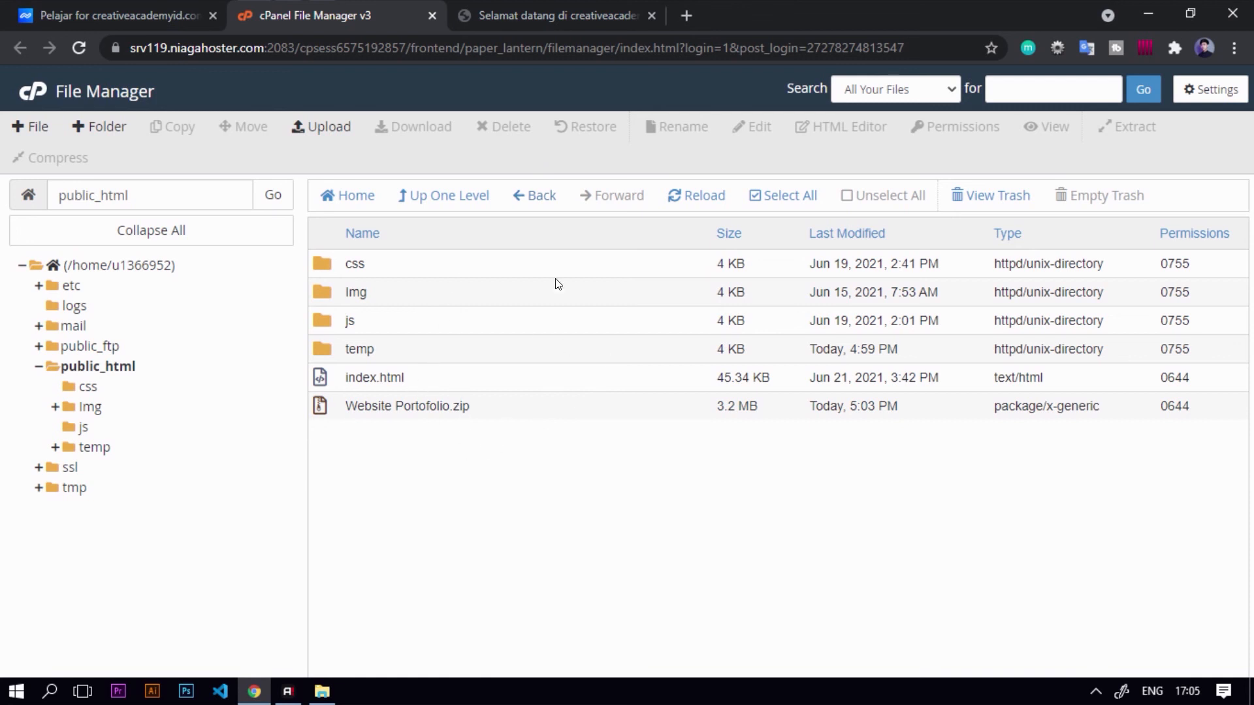
- Move Website Portofolio.zip from public_html to the trash
click(572, 416)
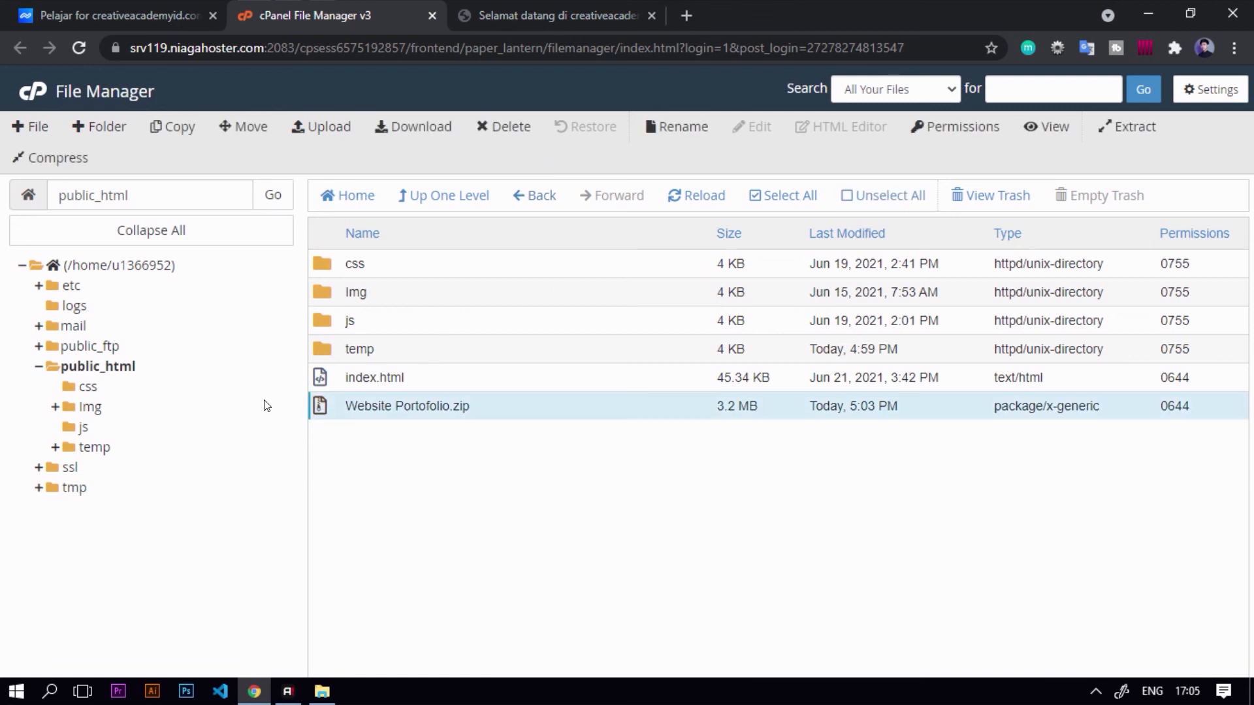
key(Delete)
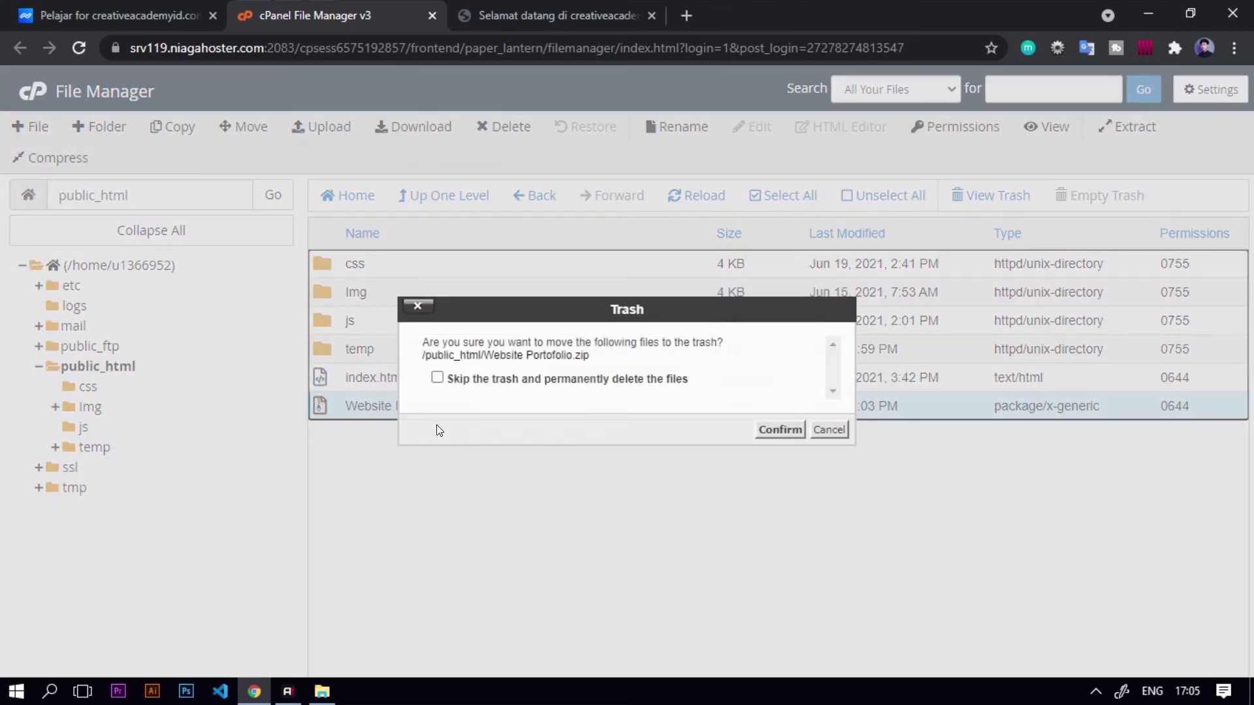
click(779, 430)
- Reload creativeacademyid.com in its browser tab to check the uploaded portfolio website
click(503, 7)
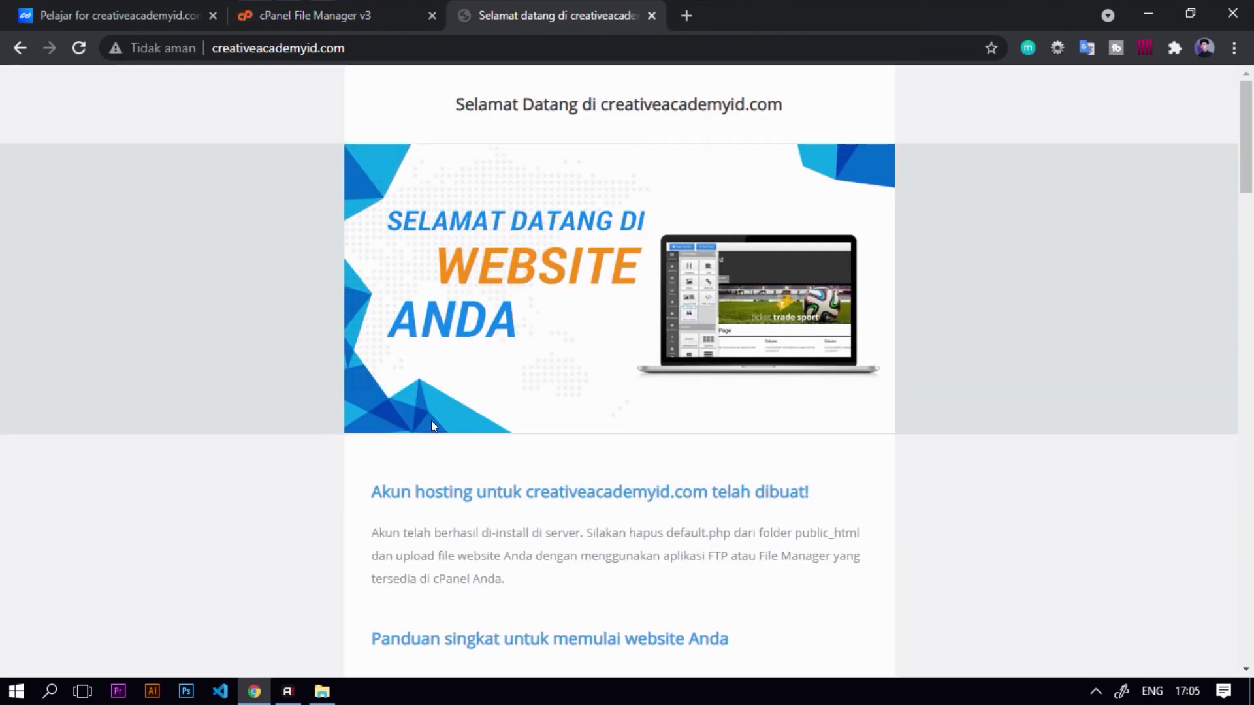
scroll(430, 426, down, 4)
scroll(431, 426, up, 3)
click(79, 48)
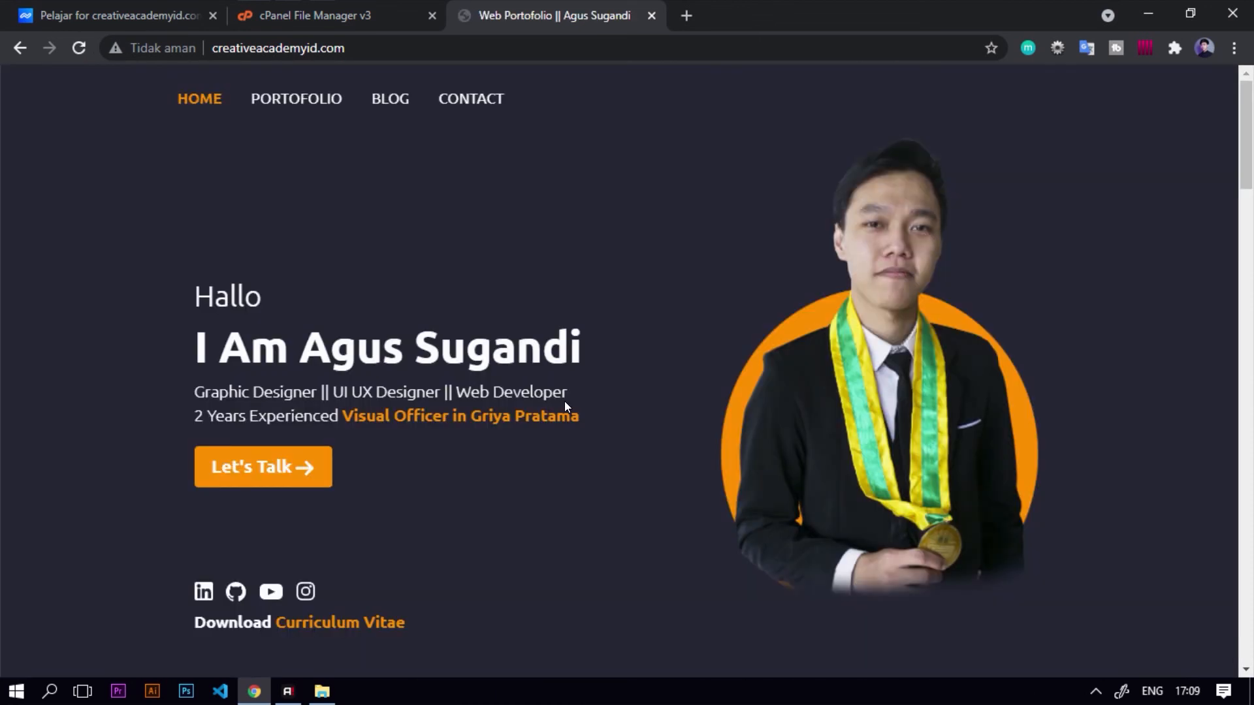